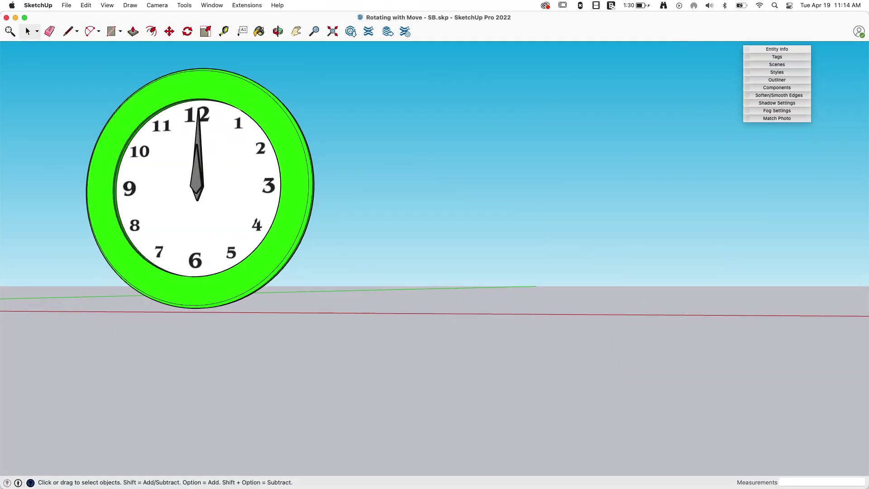
Step: Inspect the green clock's parts by selecting its body, hour hand and minute hand in turn
scroll(197, 185, up, 5)
mouse_move(316, 204)
middle_down()
mouse_move(435, 234)
mouse_move(448, 247)
middle_up()
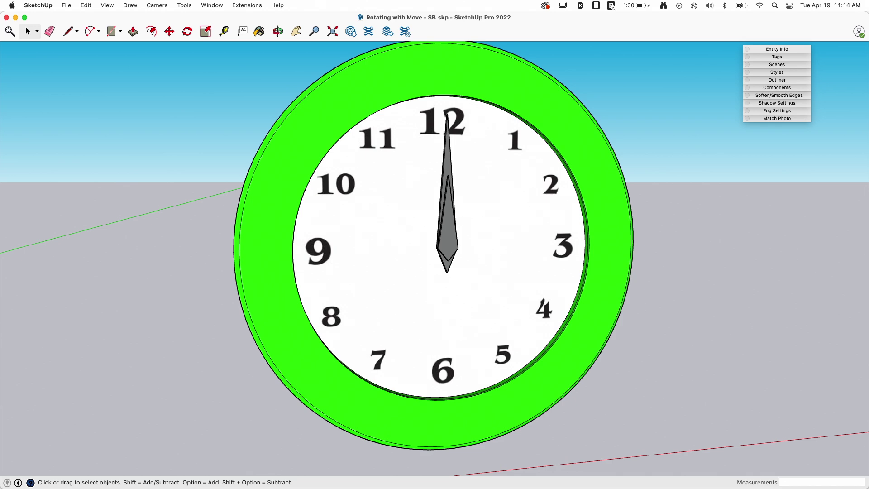
click(498, 220)
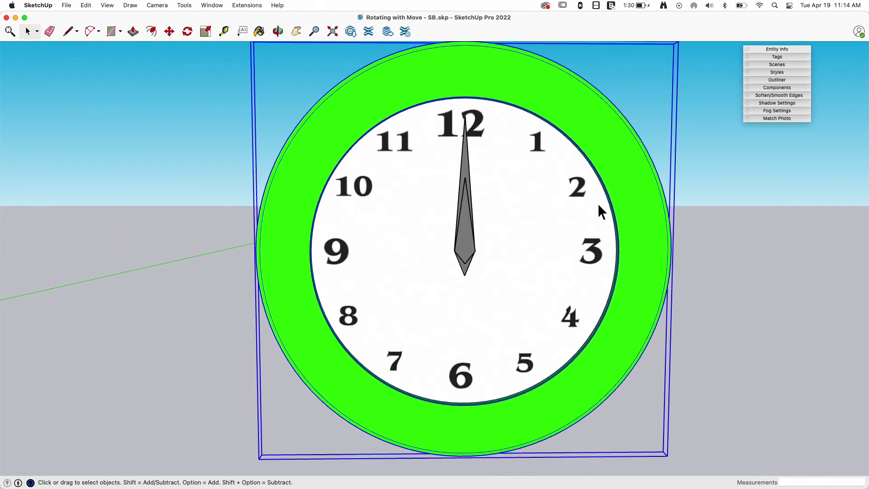
click(478, 245)
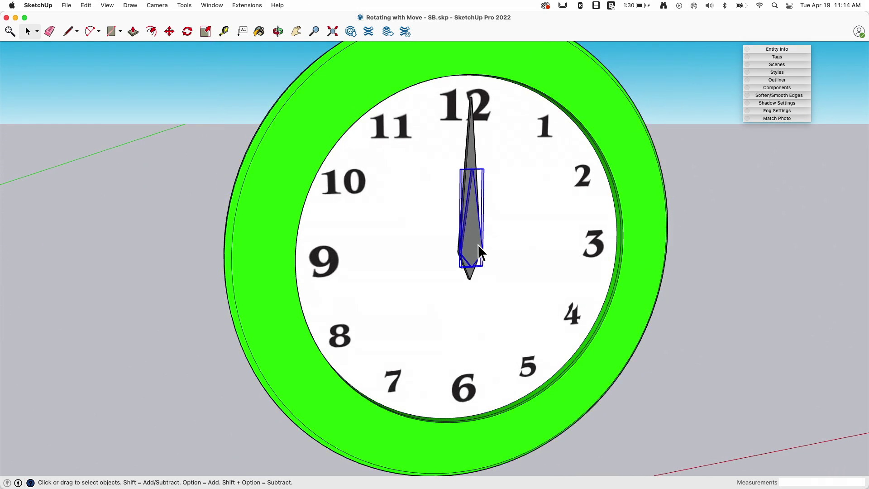
click(472, 149)
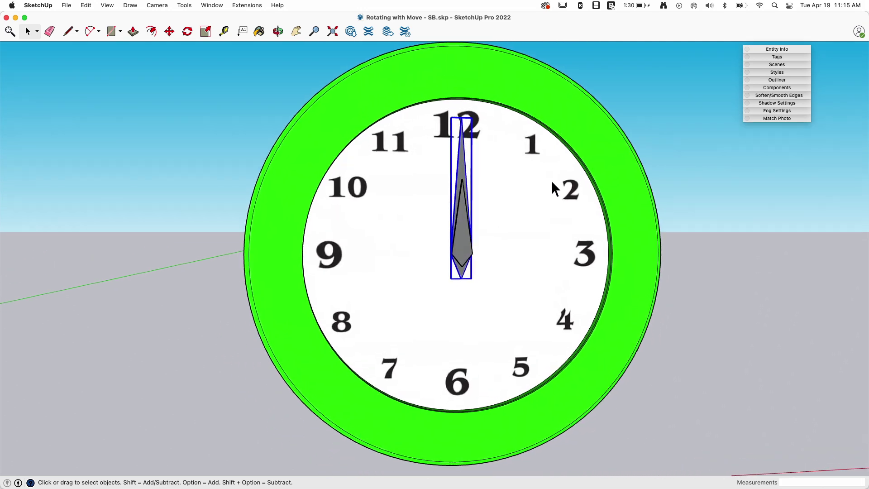
Step: Draw a line across the green clock's hour hand at its widest point and another from its lower tip to that line's midpoint
scroll(497, 268, up, 5)
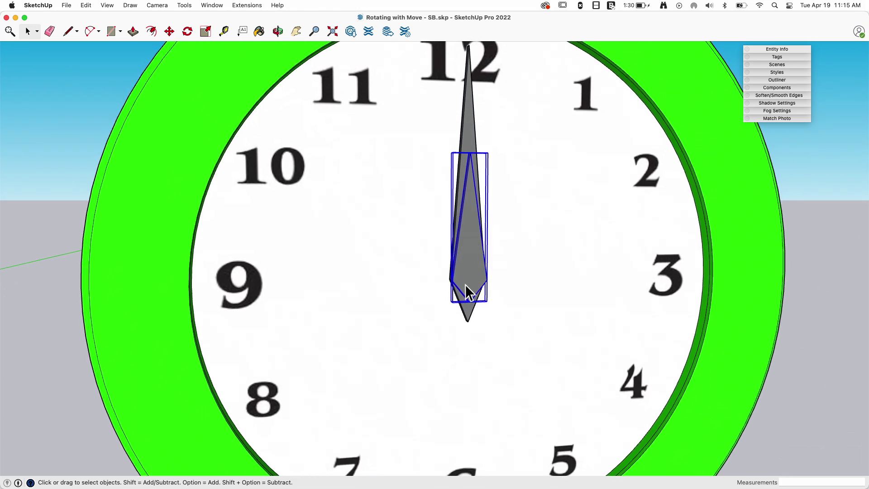
key(l)
click(453, 281)
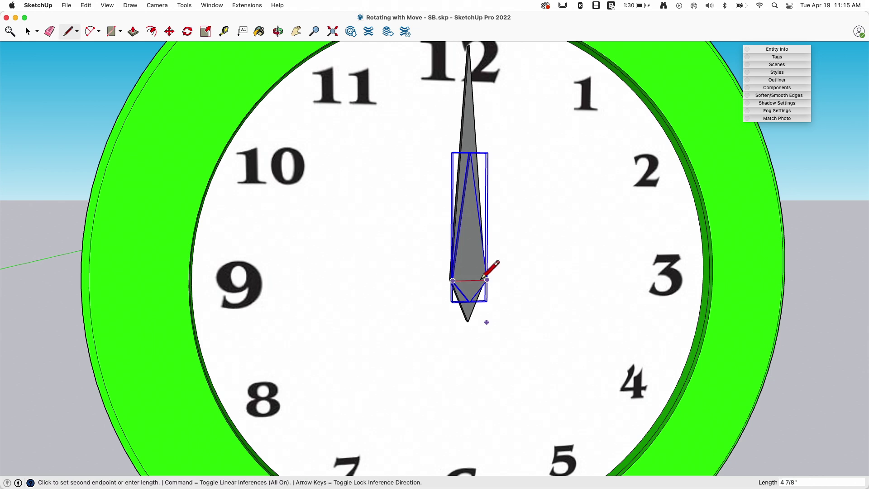
click(487, 280)
click(471, 298)
click(470, 279)
key(space)
middle_drag(472, 282, 465, 263)
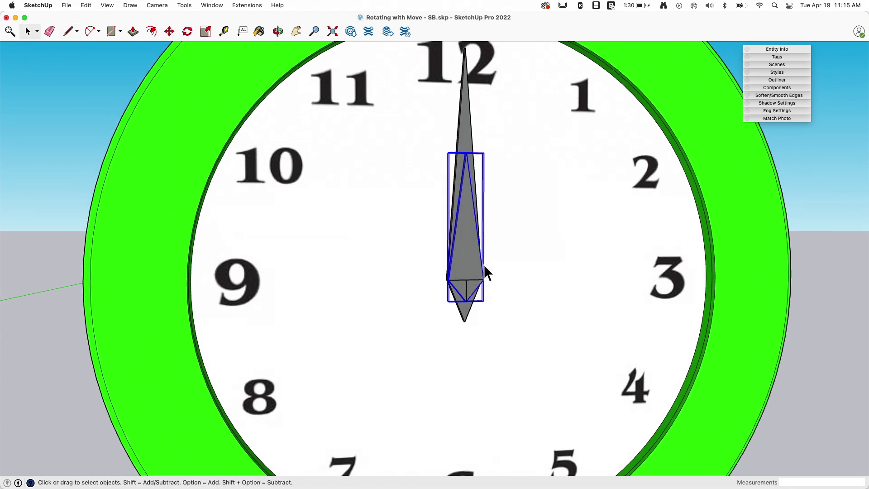
Step: Rotate the green clock's hour hand 60° clockwise about the drawn lines' intersection with the Rotate tool, pointing it at 2
key(q)
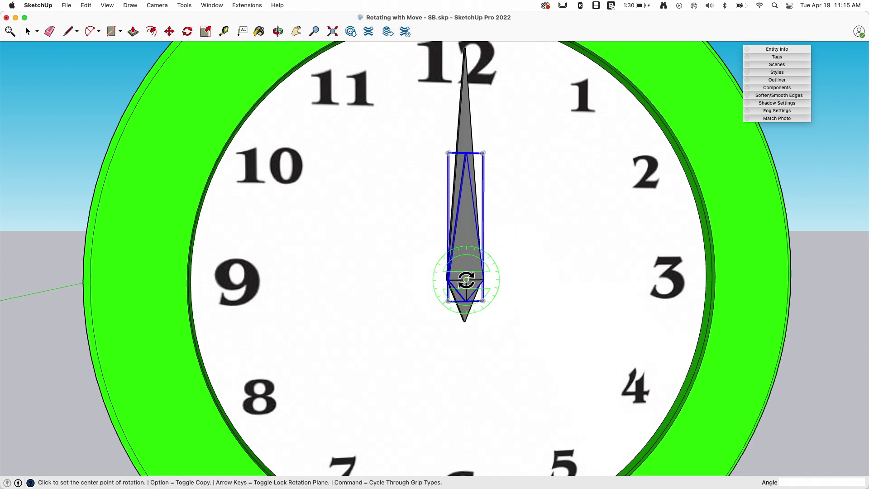
click(466, 280)
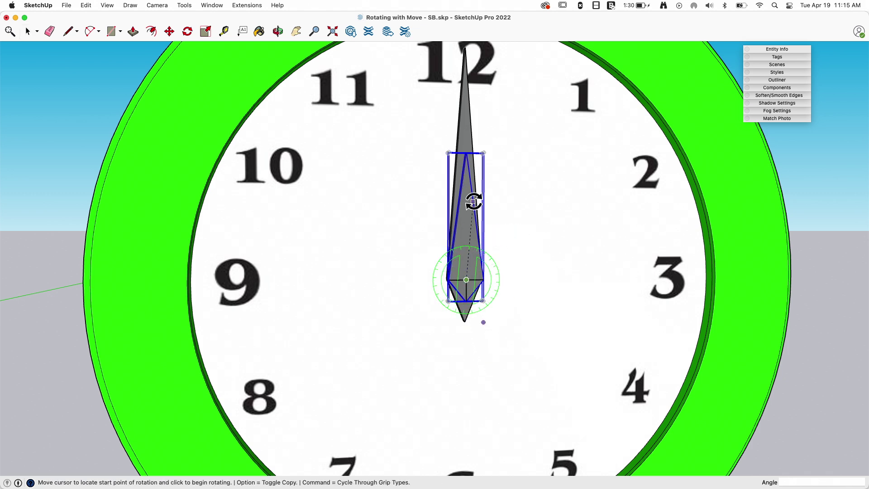
click(466, 153)
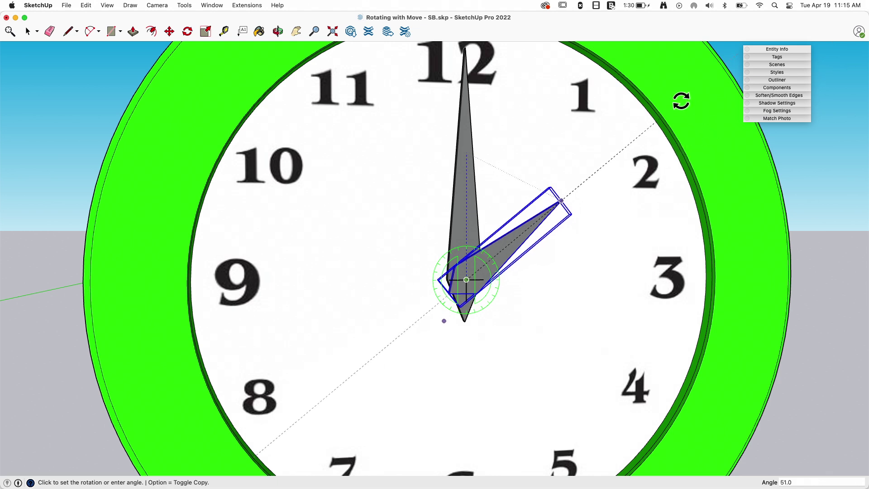
click(834, 62)
scroll(533, 334, down, 3)
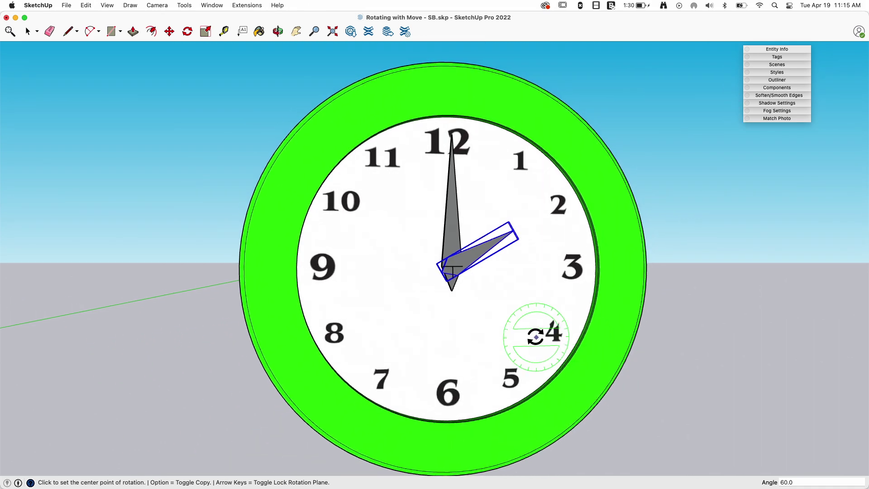
Step: Rotate the green clock's minute hand 90° clockwise about the drawn lines' intersection with the Rotate tool, pointing it at 3
scroll(474, 258, up, 3)
key(space)
click(455, 198)
scroll(461, 244, up, 4)
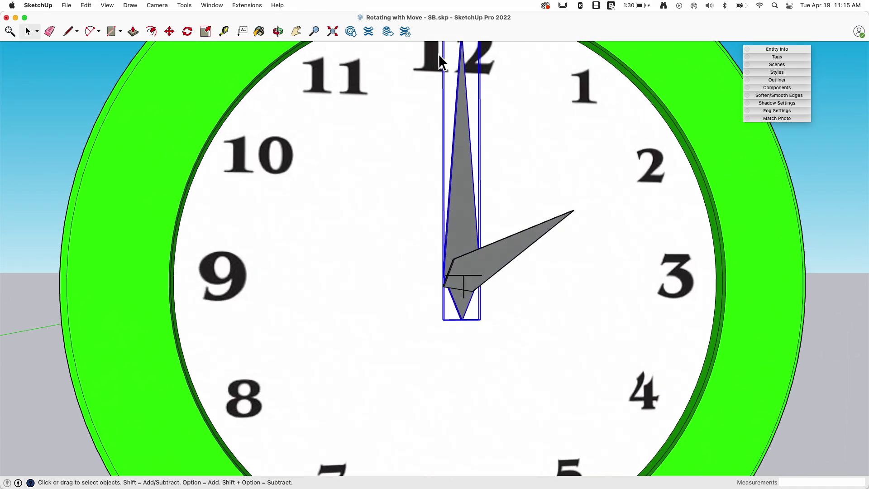
scroll(464, 290, up, 5)
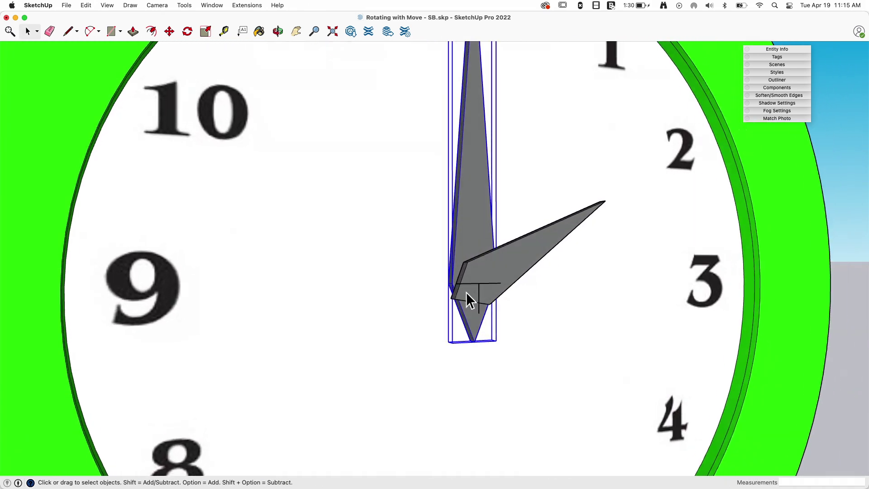
scroll(476, 287, down, 5)
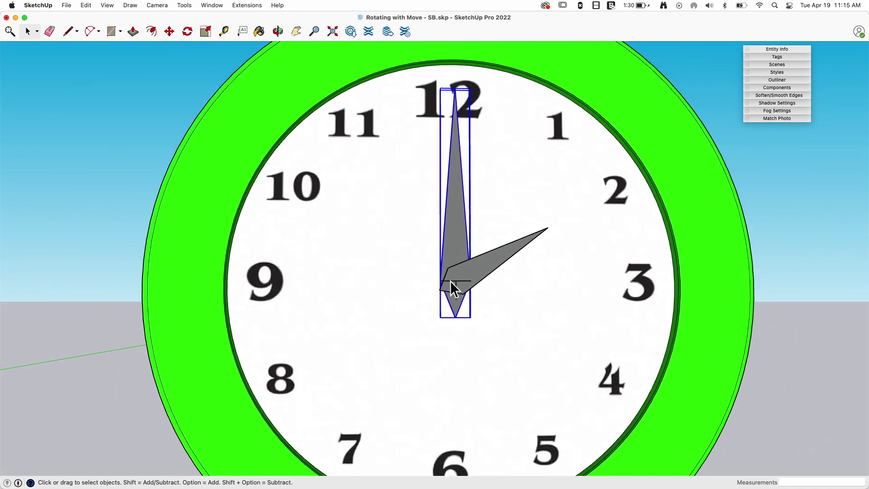
key(q)
click(456, 282)
scroll(460, 94, up, 6)
scroll(451, 88, up, 4)
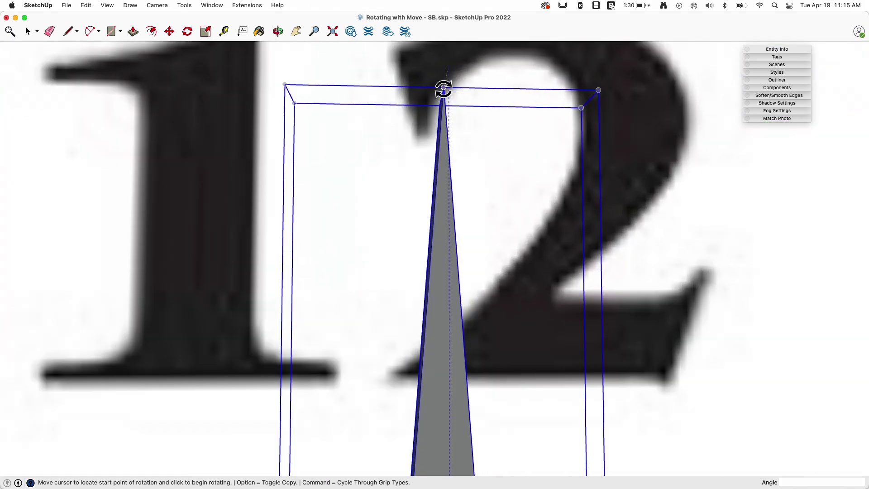
click(442, 89)
scroll(463, 91, down, 10)
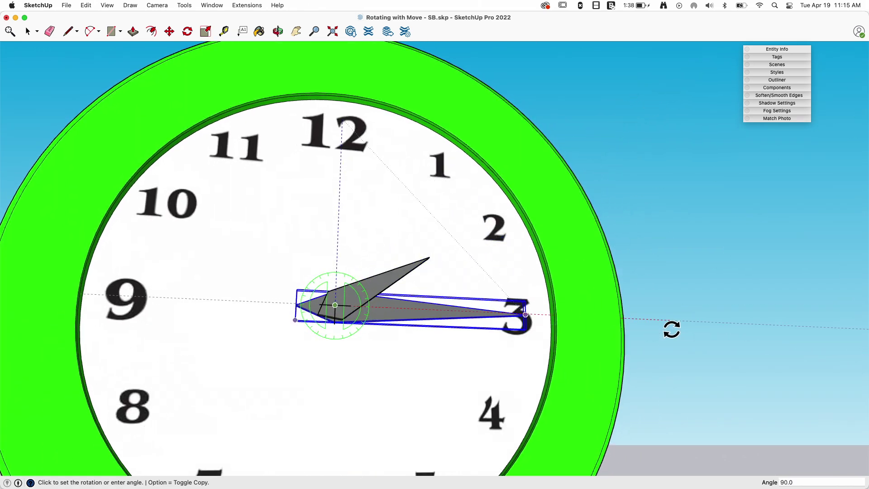
click(700, 318)
key(space)
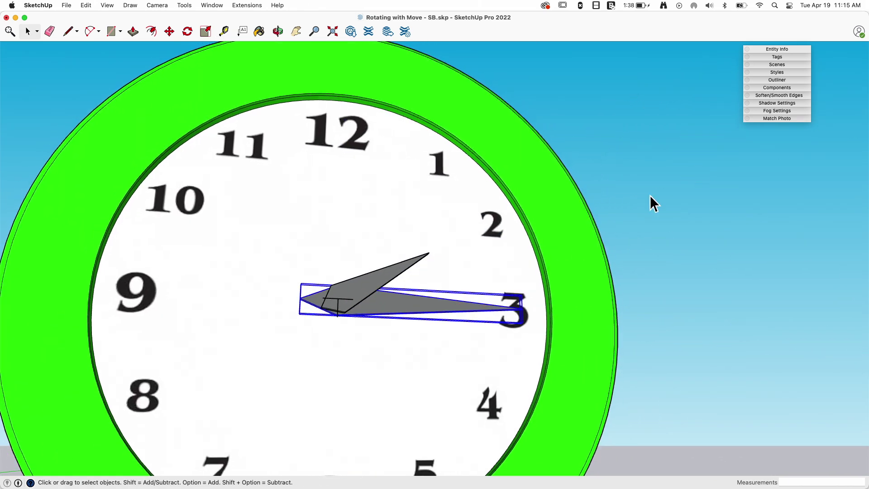
Step: Erase the two construction lines at the centre of the green clock's hands
scroll(367, 296, up, 4)
key(e)
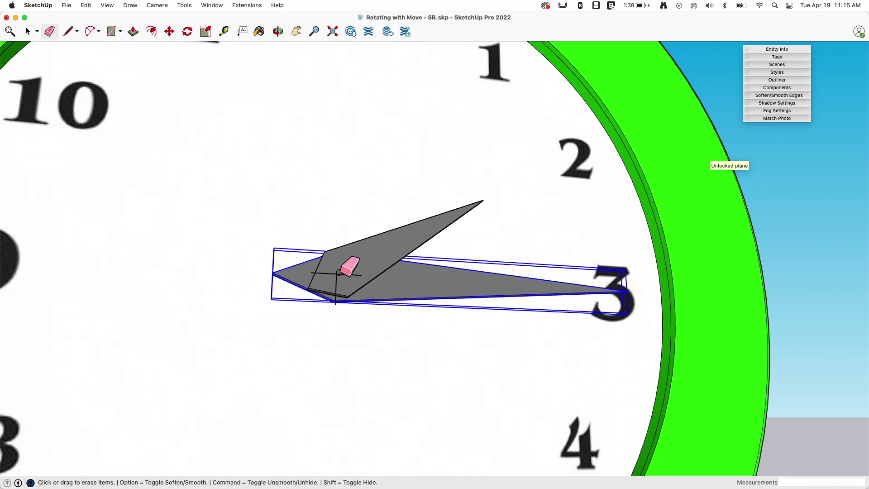
key(space)
scroll(392, 274, down, 8)
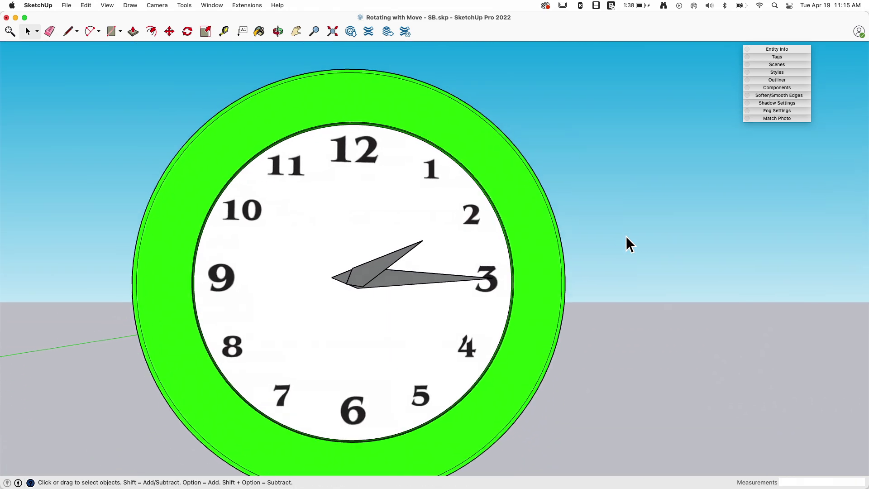
Step: Undo the construction line removal and the rotations of both hands on the green clock
scroll(626, 236, up, 2)
scroll(607, 261, up, 1)
middle_drag(370, 275, 428, 304)
scroll(468, 237, up, 3)
mouse_move(471, 243)
middle_down()
mouse_move(425, 177)
mouse_move(336, 320)
mouse_move(478, 338)
middle_up()
middle_drag(494, 287, 412, 262)
scroll(368, 281, down, 2)
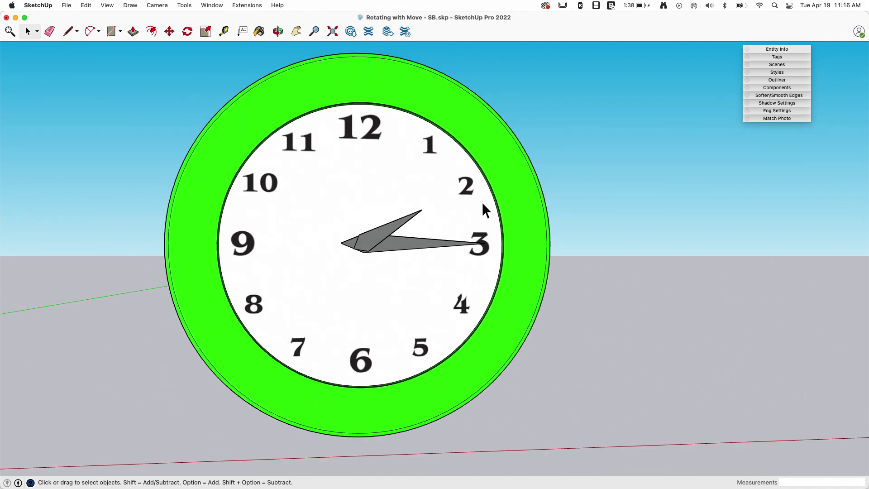
key(super+z)
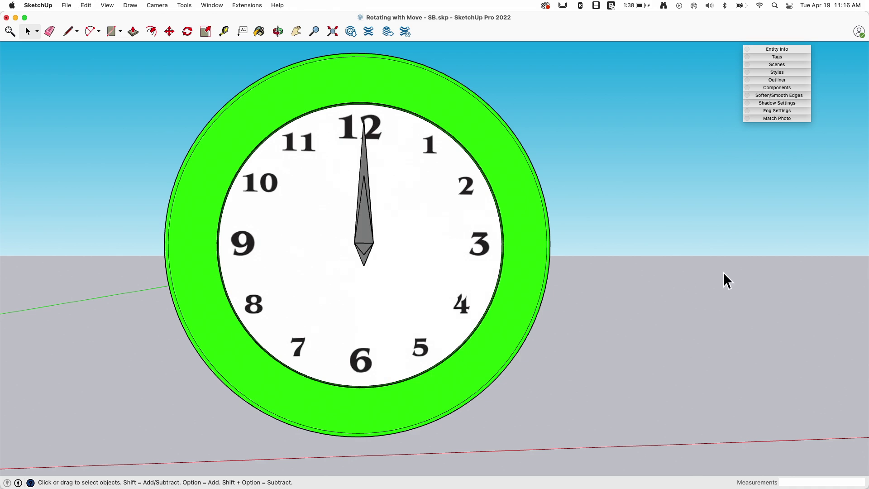
Step: Switch to the blue clock's scene and inspect the bounding boxes of its body, hour hand and minute hand
key(Page_Down)
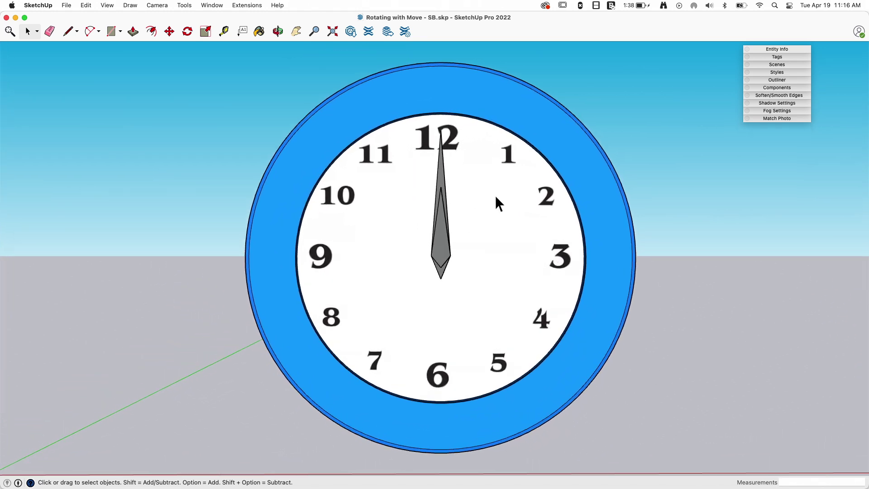
click(531, 106)
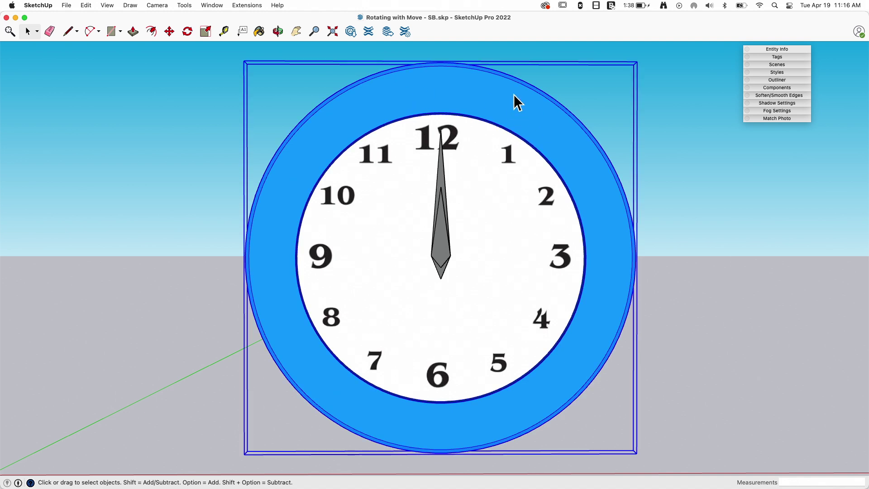
double_click(438, 232)
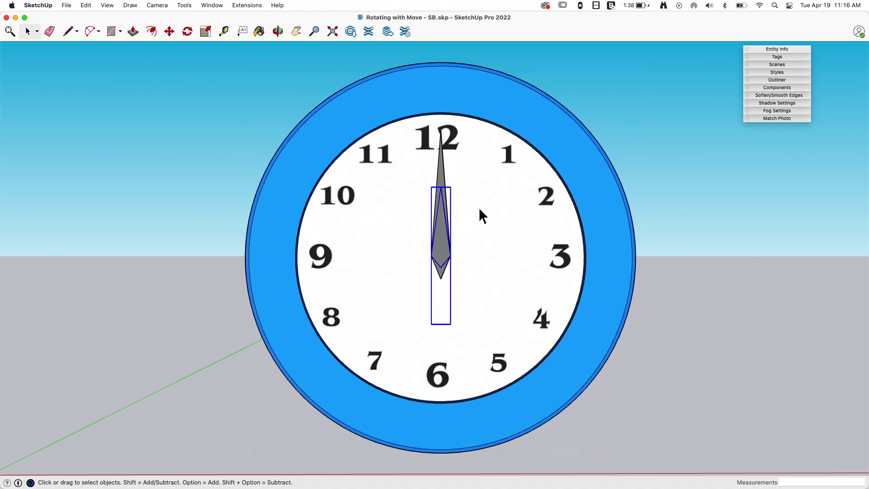
click(442, 164)
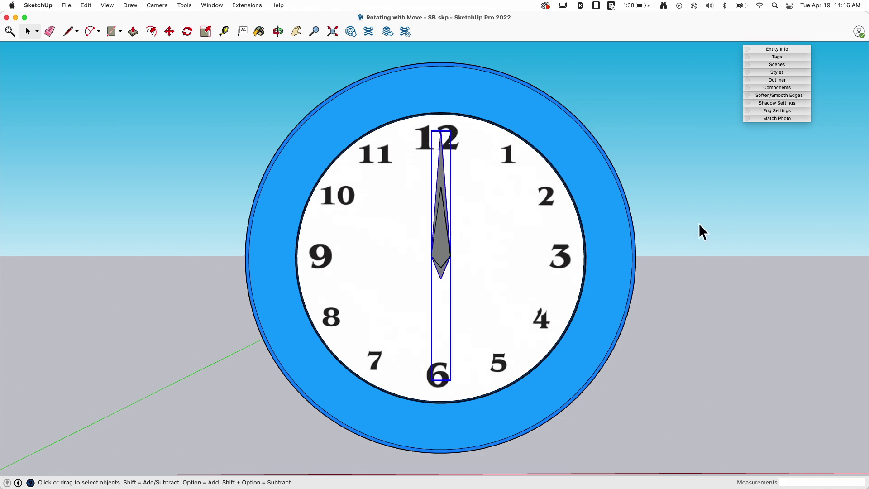
Step: Compare the bounding box of the green clock's minute hand with that of the blue clock's hour hand
scroll(699, 223, down, 5)
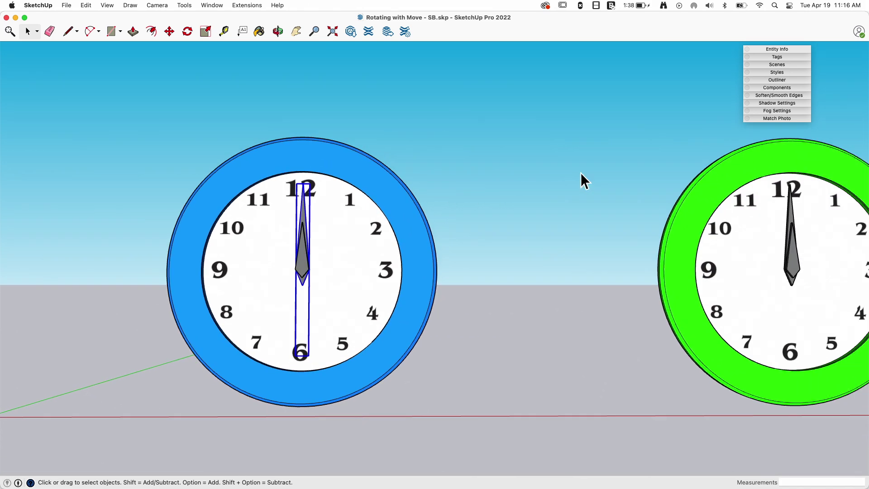
click(613, 235)
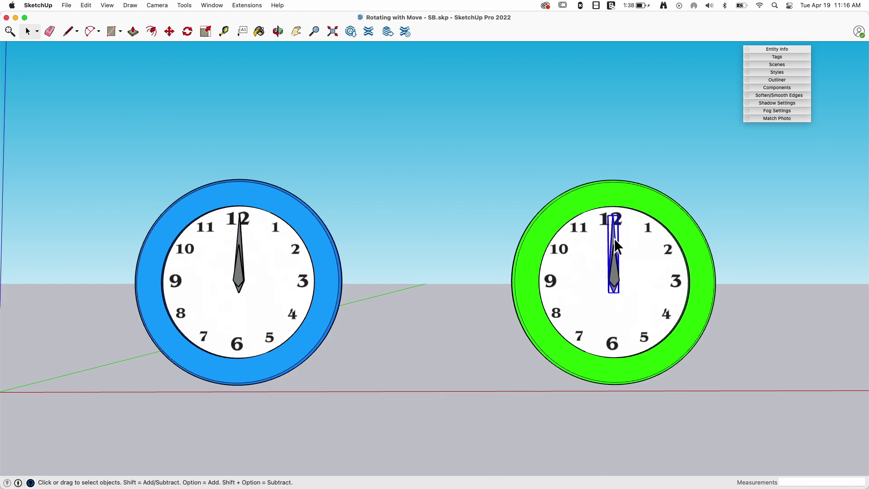
scroll(610, 293, up, 5)
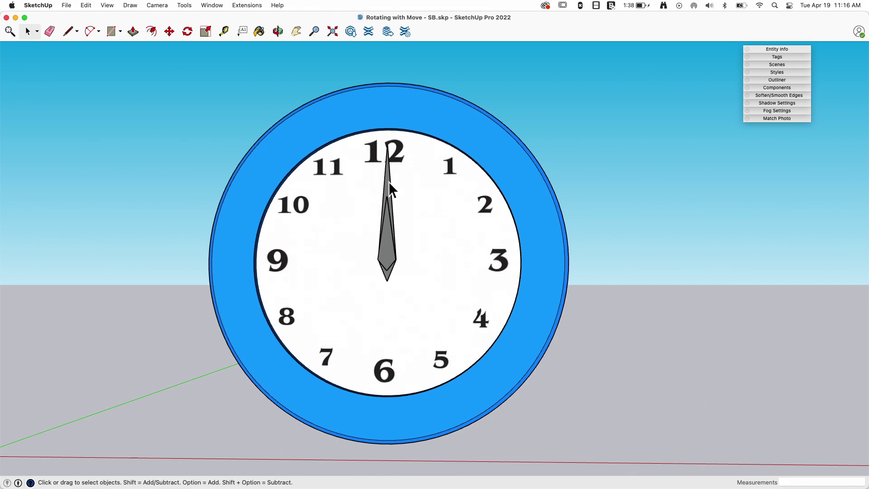
click(389, 185)
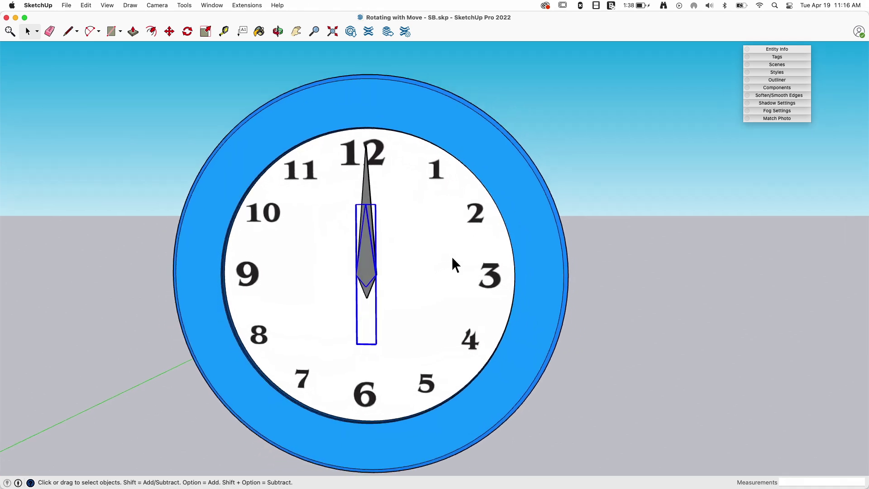
Step: Try rotating the blue clock's body about the centre of its face with the Move tool's rotation grip
click(392, 217)
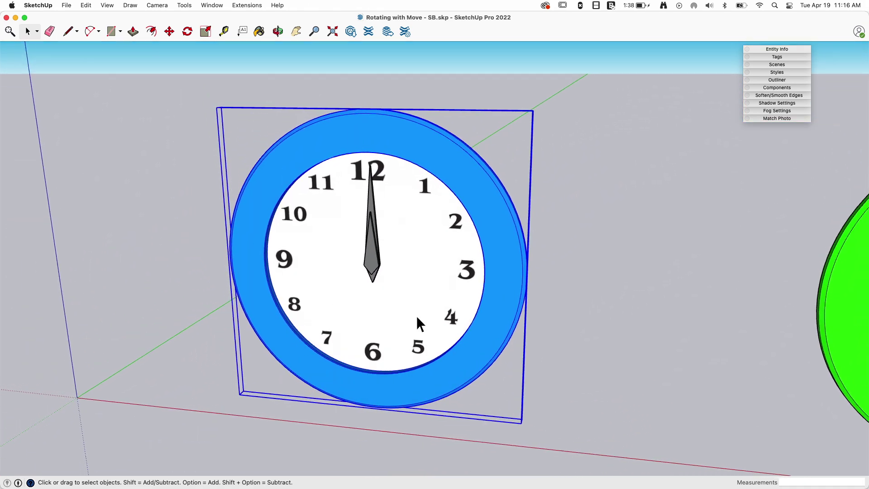
click(169, 31)
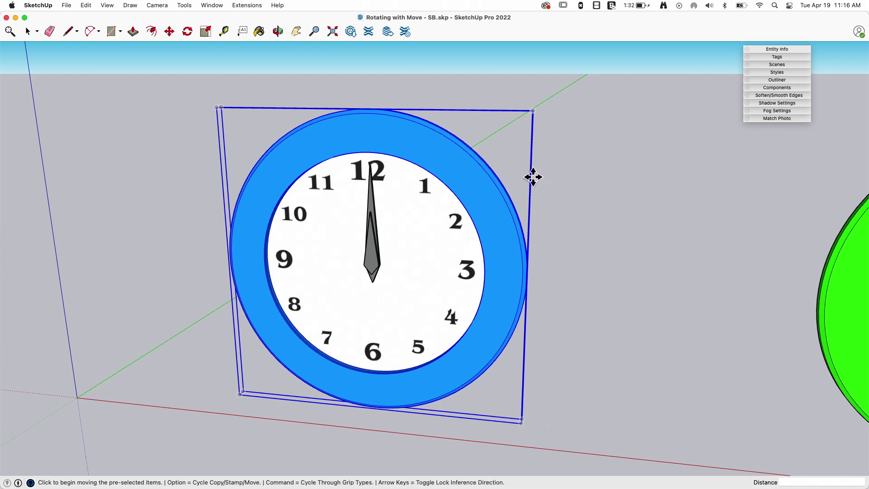
middle_drag(529, 177, 499, 170)
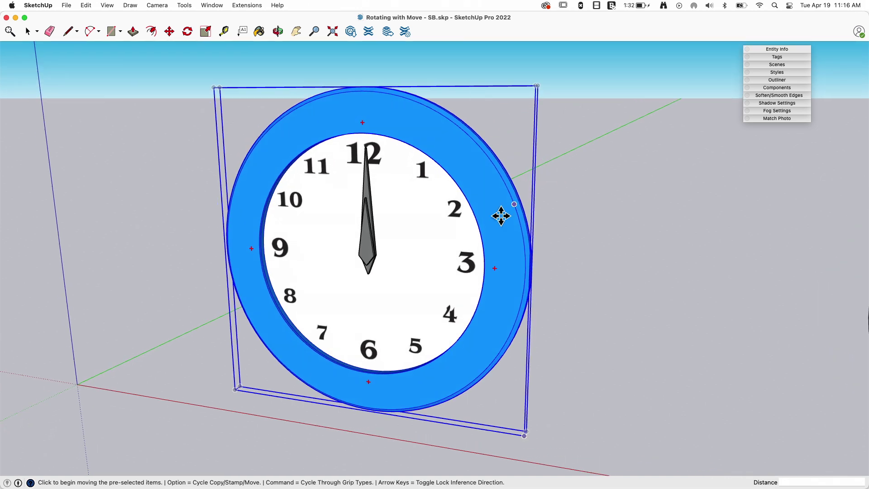
click(495, 268)
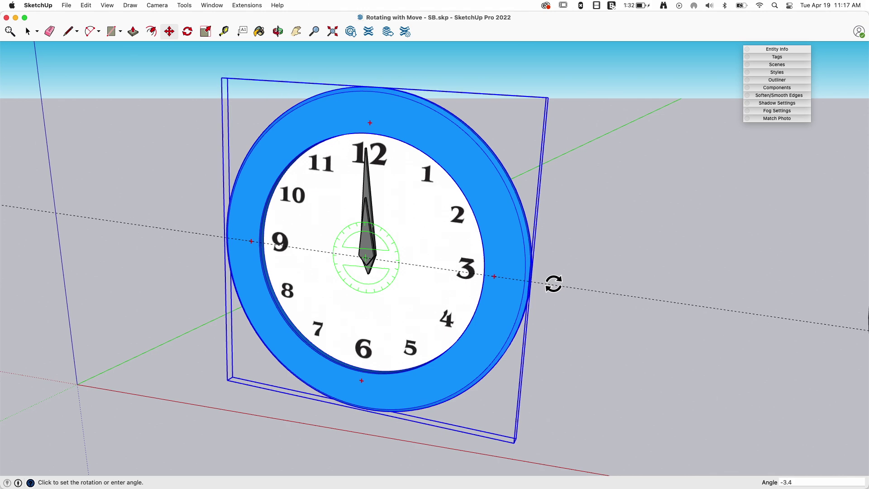
middle_drag(554, 275, 471, 218)
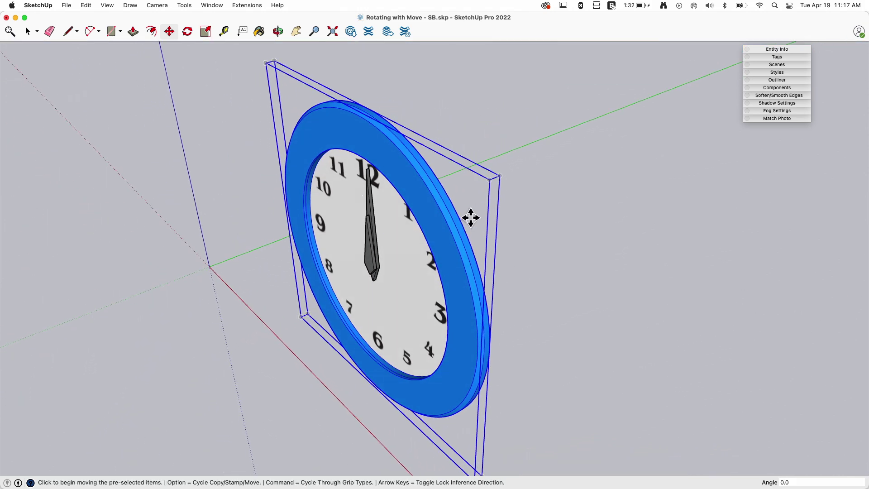
Step: Try rotating the blue clock's body about its vertical axis with the Move tool's grip on the top of its bounding box
click(464, 161)
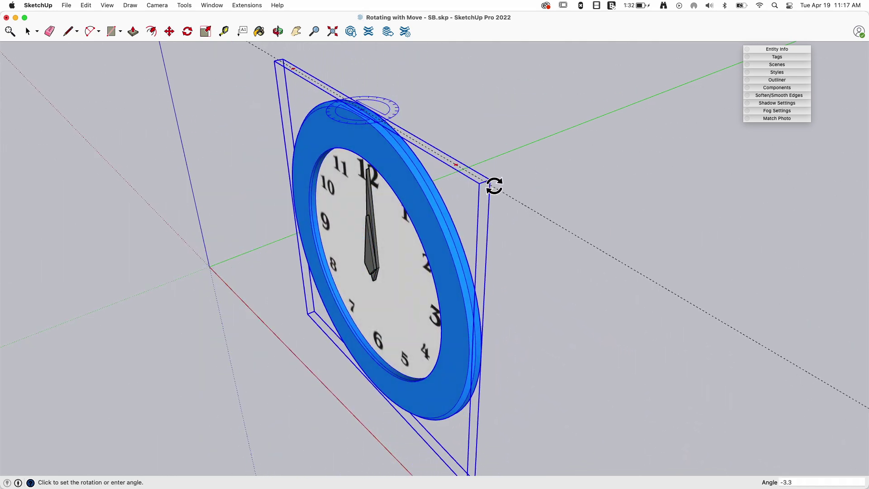
click(506, 181)
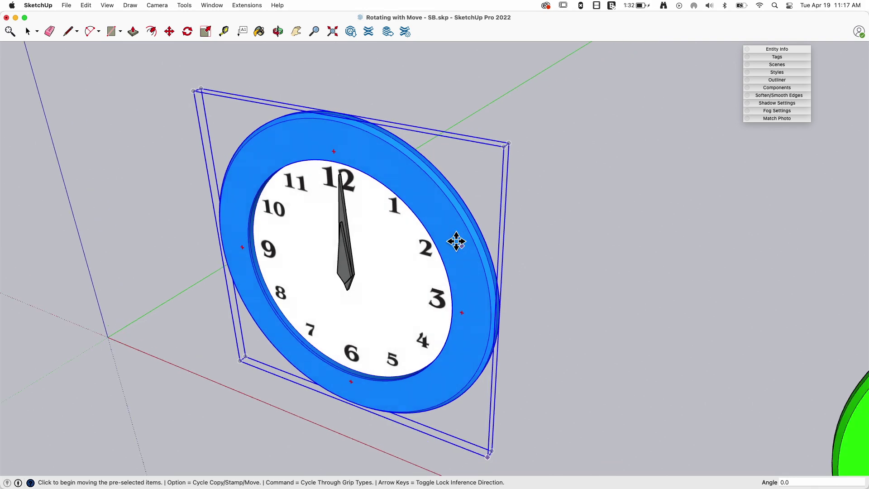
middle_drag(444, 99, 441, 143)
key(space)
middle_drag(381, 162, 453, 140)
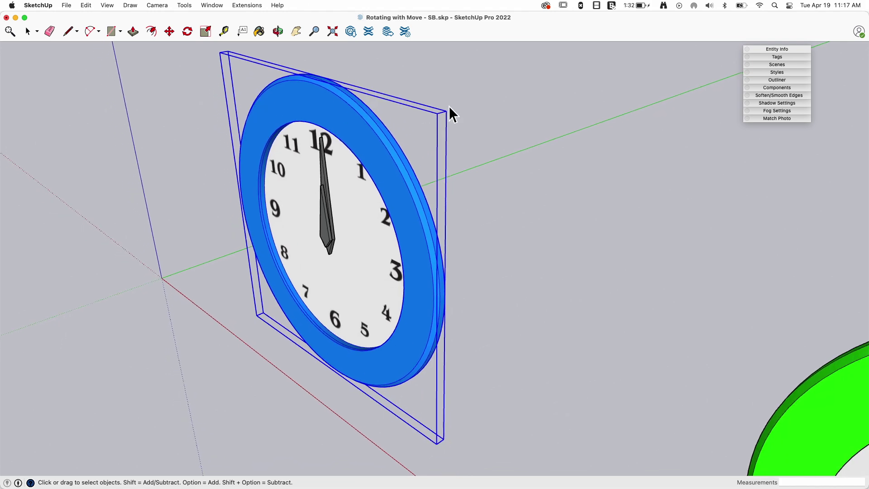
middle_drag(444, 165, 361, 142)
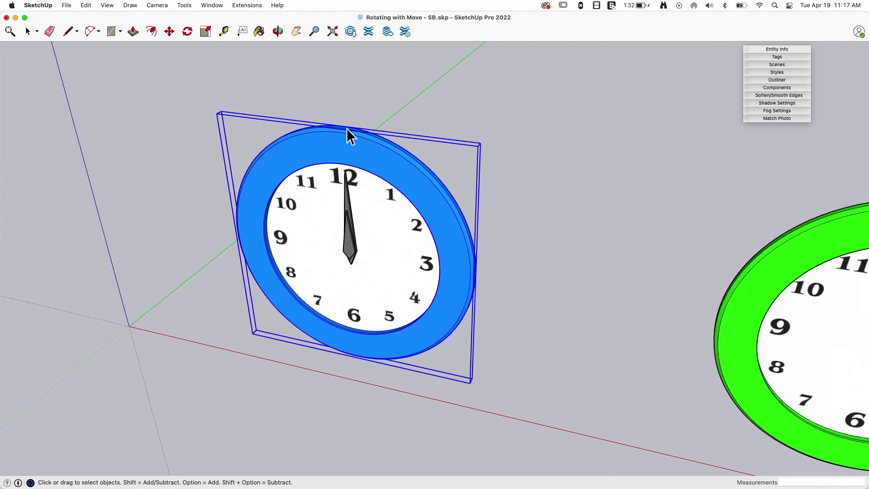
Step: Try tilting the blue clock's body with the Move tool's rotation grip on the side face of its bounding box
middle_drag(350, 239, 488, 153)
key(m)
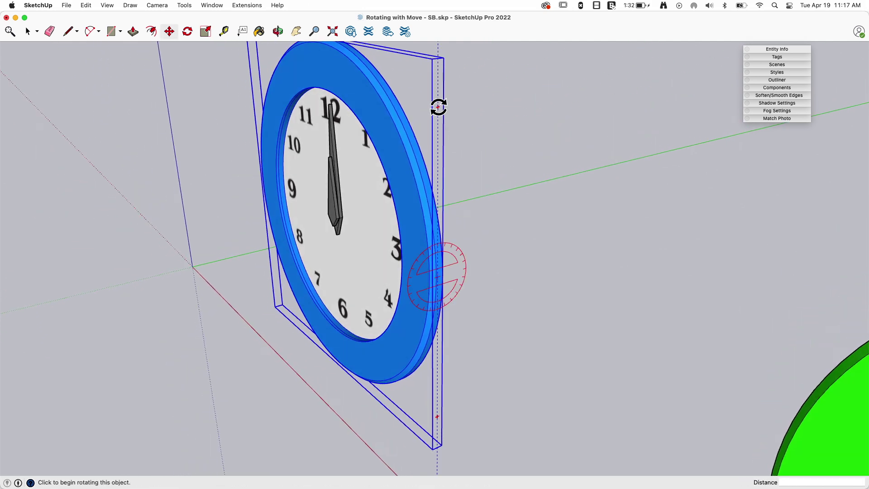
click(439, 107)
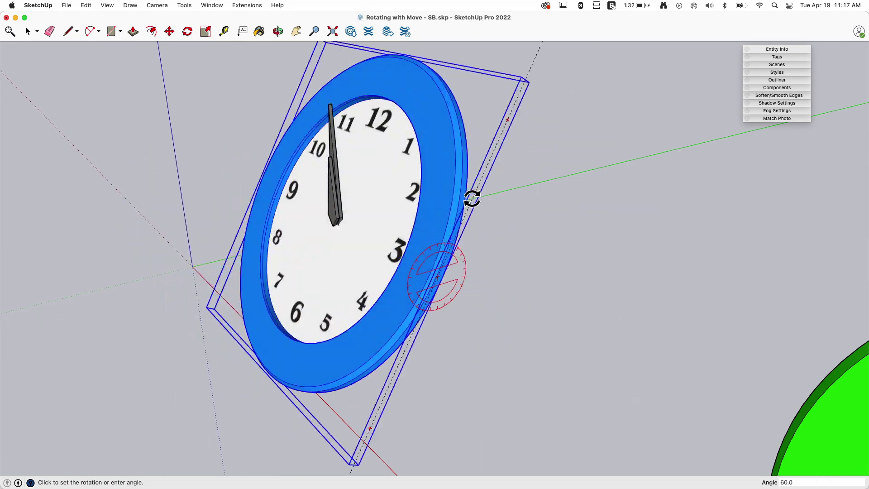
click(442, 187)
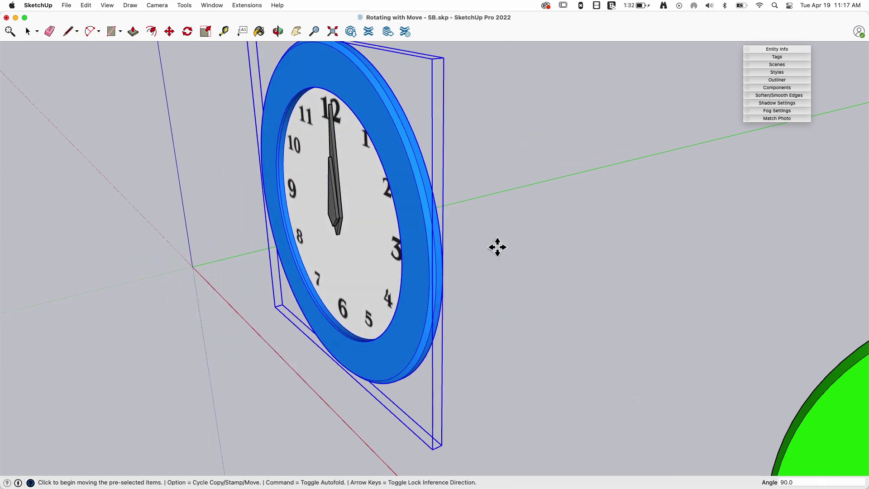
Step: Try rotating the blue clock's body about its bounding box's lower-left corner with the Rotate tool
middle_drag(497, 247, 378, 320)
key(space)
key(q)
middle_drag(364, 171, 372, 144)
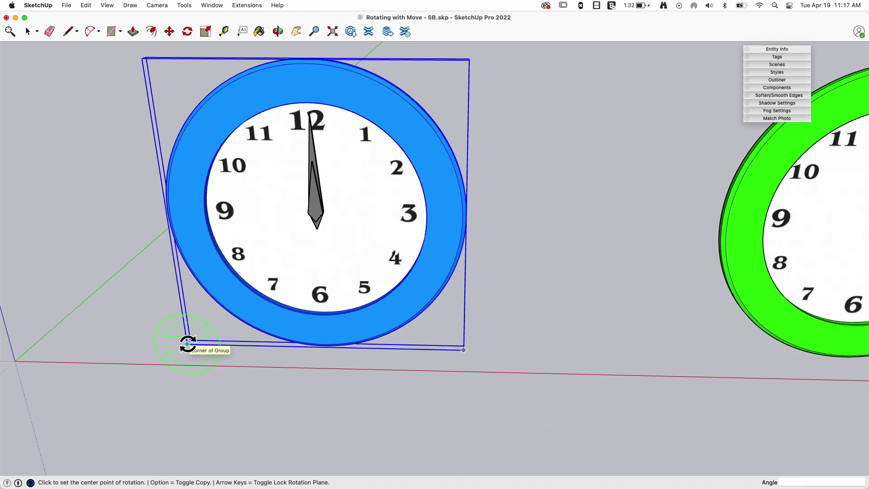
click(464, 350)
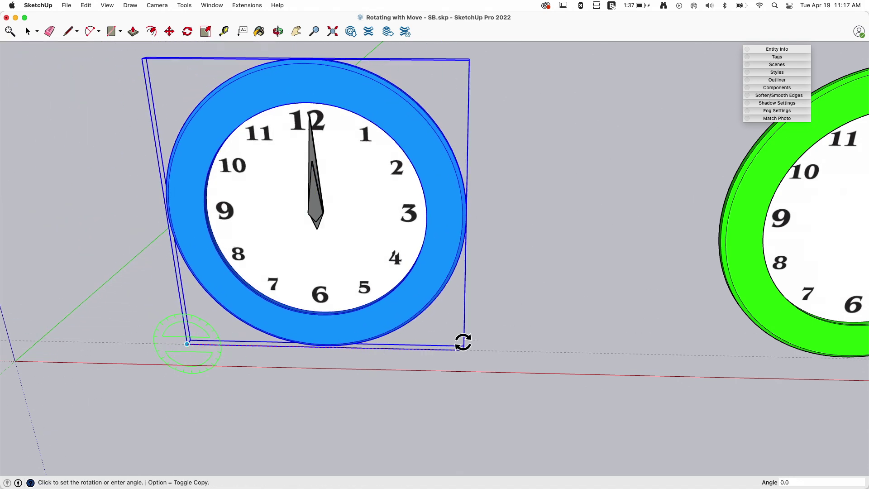
click(396, 249)
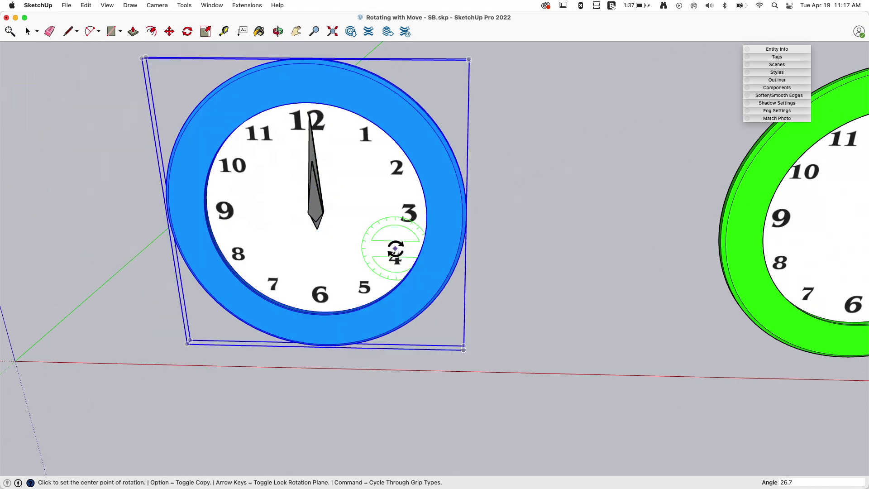
key(space)
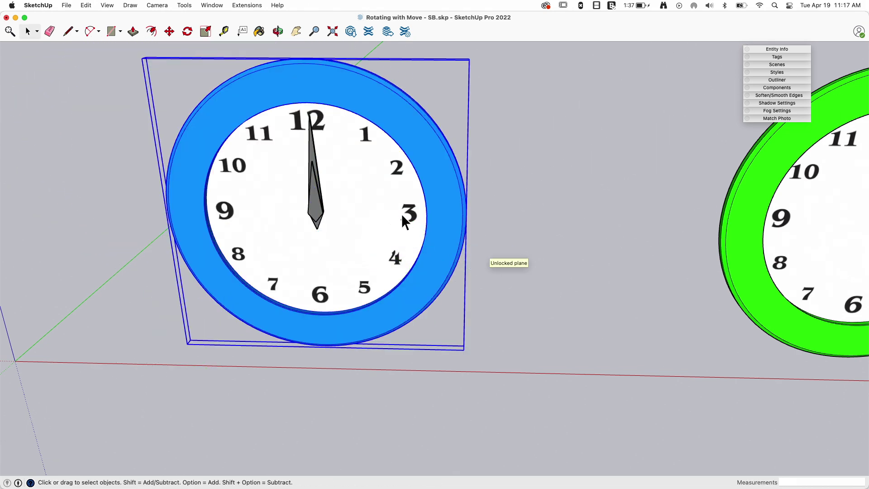
Step: Try rotating the blue clock's body again about the centre of its face with the Move tool's grip near 3
click(173, 30)
click(430, 217)
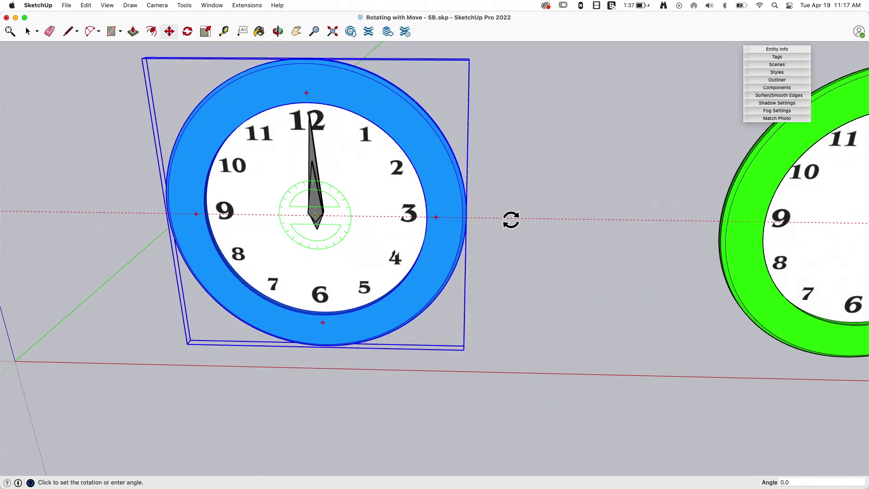
middle_drag(511, 220, 351, 200)
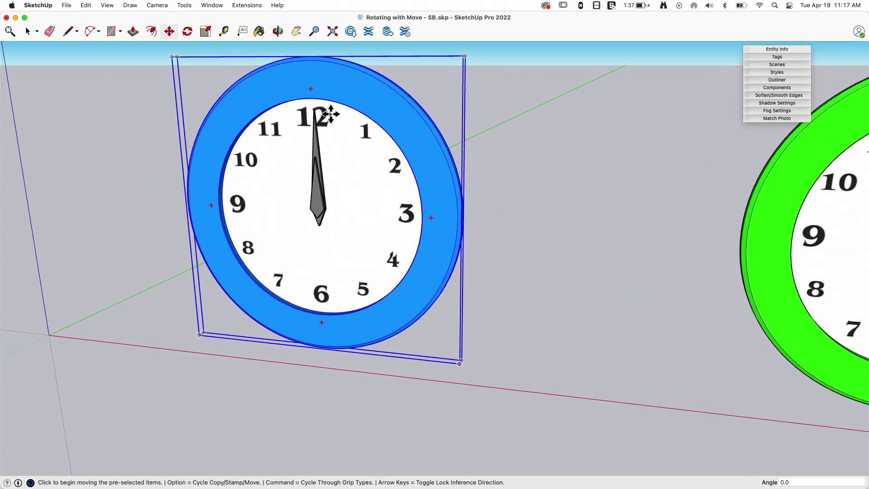
middle_drag(331, 114, 383, 192)
middle_drag(517, 249, 283, 200)
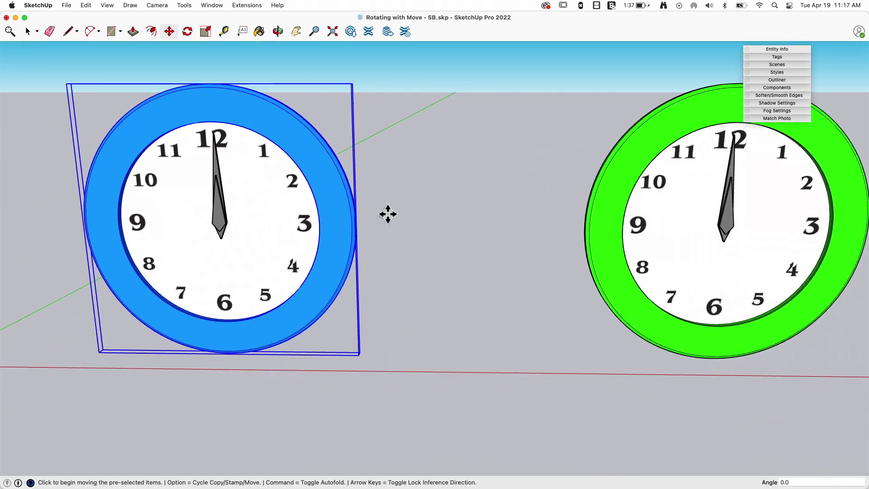
Step: Rotate the green clock's hour hand toward 2 with the Move tool's rotation grip at the hand's tip
key(space)
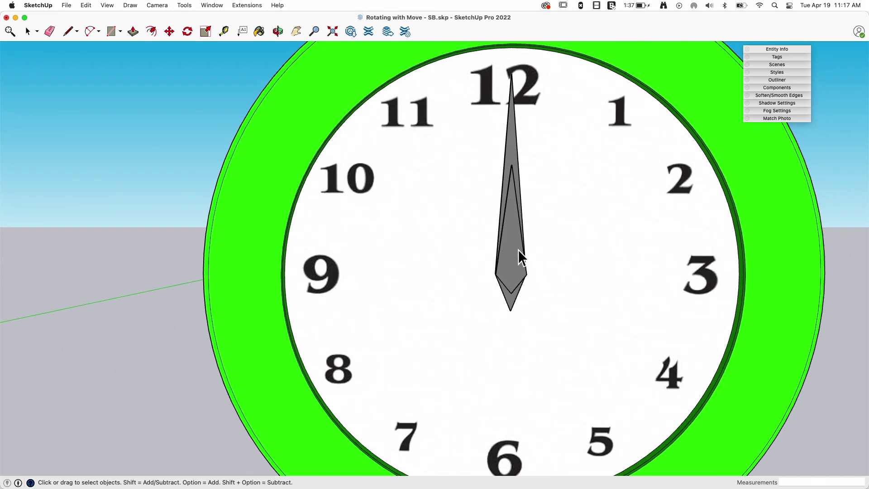
click(514, 251)
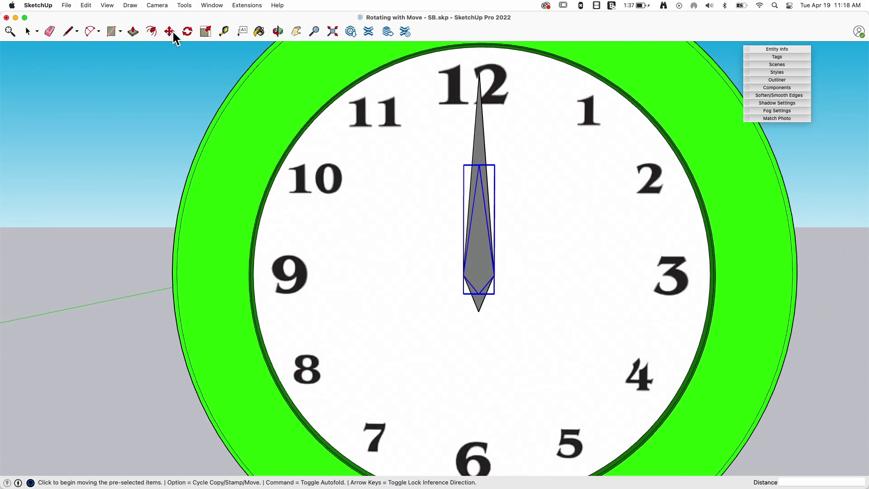
click(478, 177)
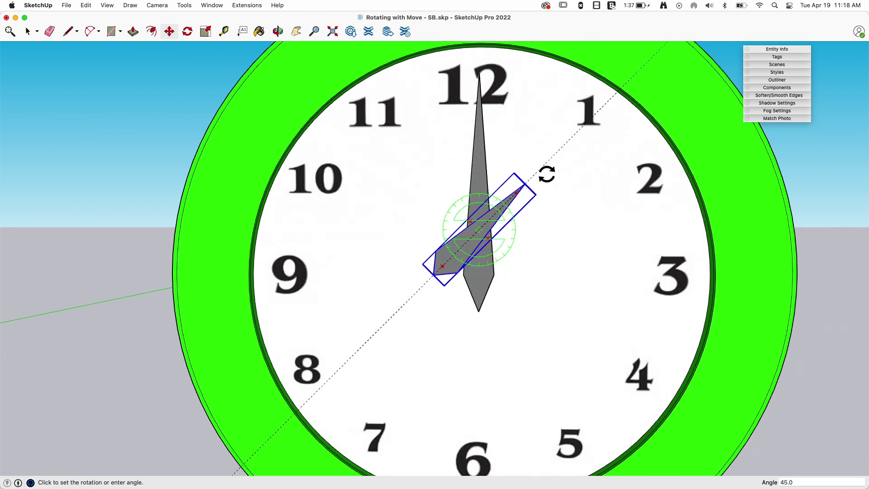
click(647, 179)
Step: Rotate the green clock's minute hand toward 3 with the Move tool's rotation grip
key(space)
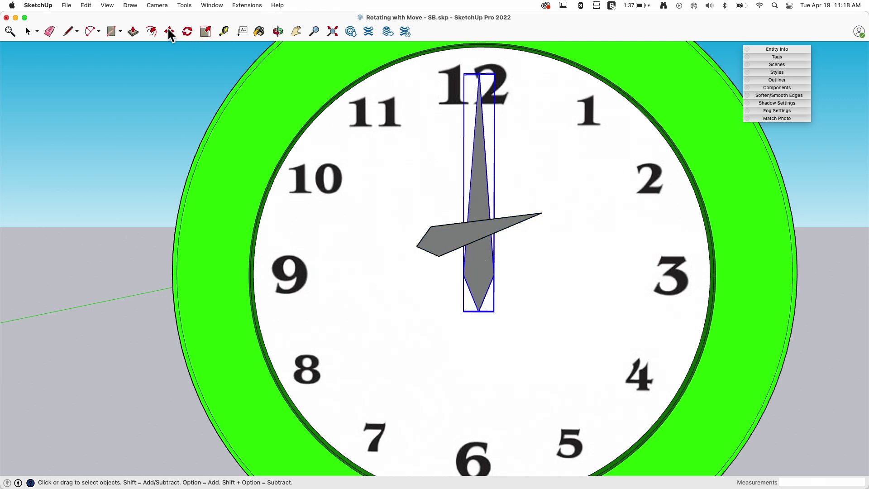
click(170, 31)
click(491, 192)
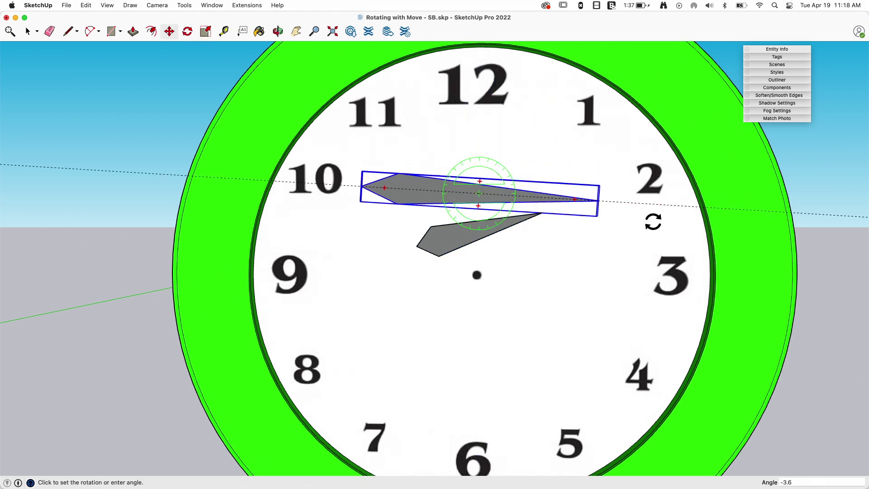
click(648, 271)
Step: Undo the rotations of both hands on the green clock
scroll(469, 242, down, 5)
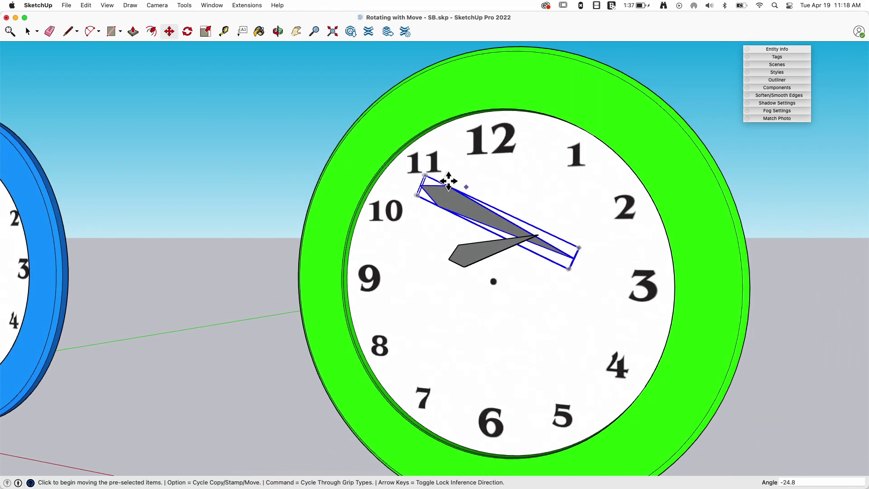
middle_drag(448, 181, 487, 224)
scroll(449, 181, down, 5)
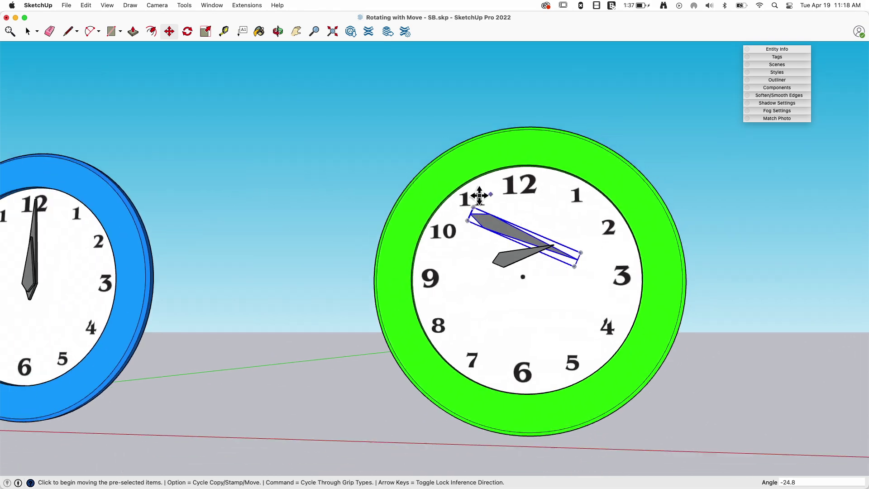
key(super+z)
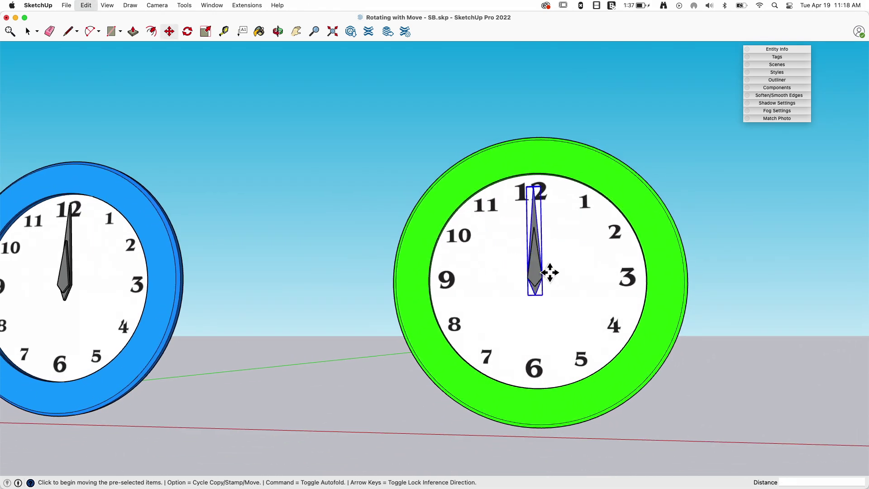
key(space)
Step: Rotate the blue clock's hour hand to point at 2 with the Move tool's rotation grip near its tip
middle_drag(573, 249, 343, 136)
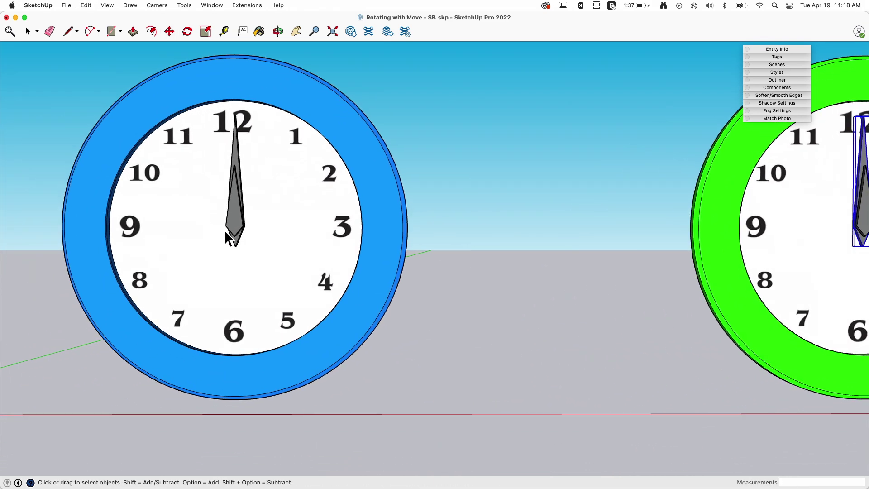
click(232, 229)
scroll(257, 235, up, 3)
middle_drag(403, 258, 347, 281)
shift+middle_drag(217, 238, 379, 241)
scroll(362, 232, up, 3)
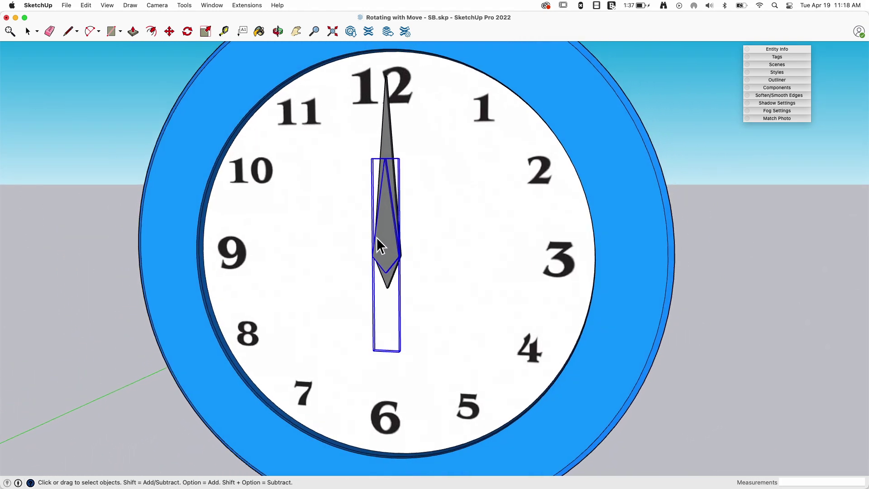
click(169, 33)
scroll(372, 179, up, 3)
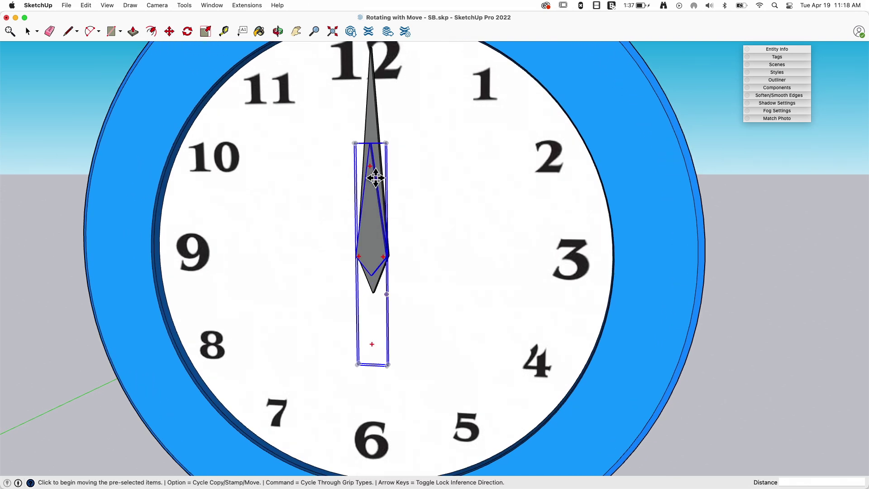
click(370, 166)
click(473, 196)
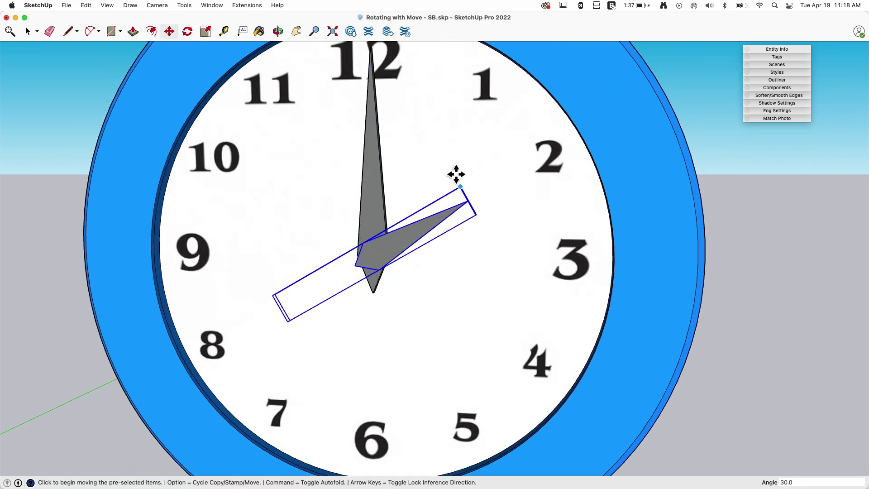
key(Escape)
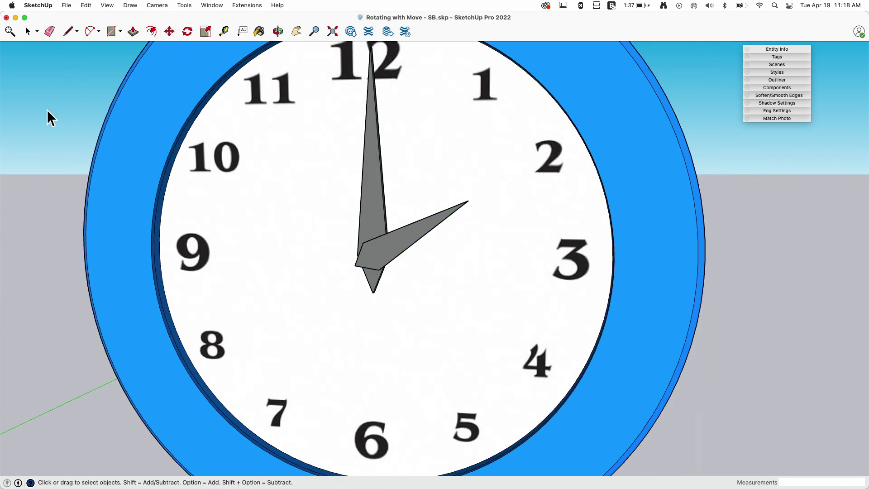
Step: Rotate the blue clock's minute hand to 3 and its hour hand to 6 with the Move tool's rotation grips
click(170, 33)
click(369, 92)
click(543, 260)
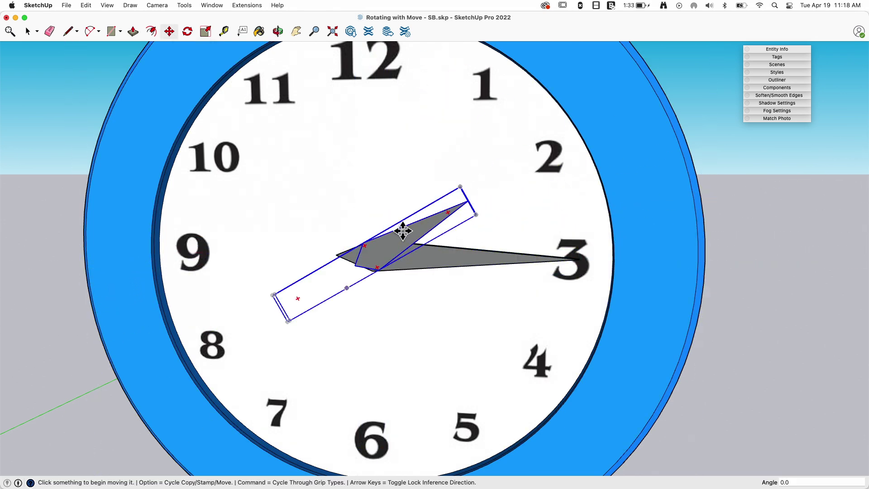
click(448, 212)
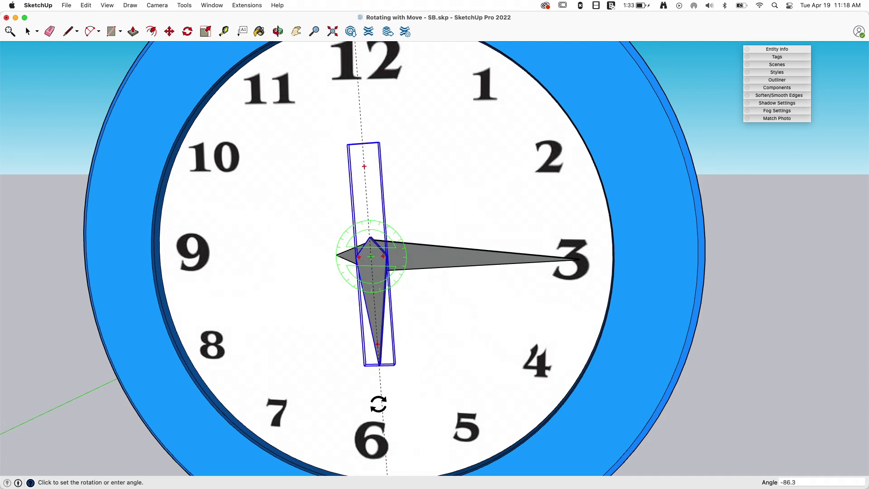
click(370, 401)
Step: Turn on the display of hidden geometry to reveal the hidden lines in the blue clock's hands
scroll(656, 151, down, 6)
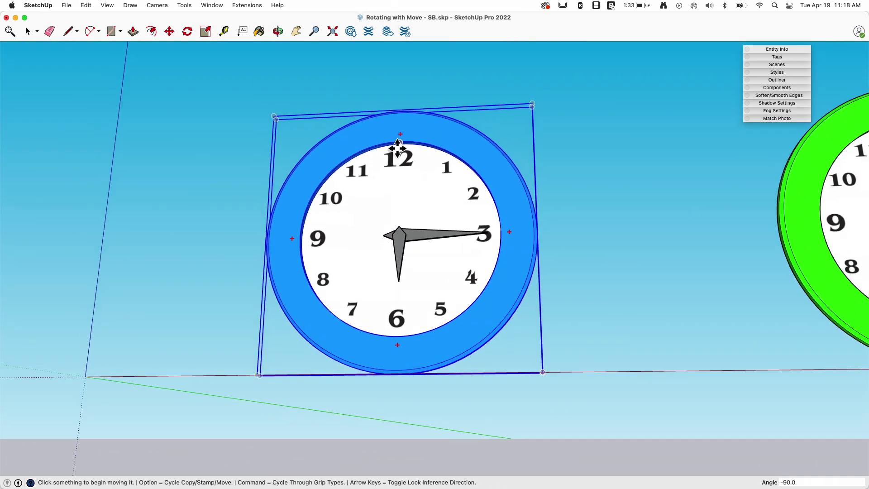
scroll(571, 149, up, 3)
middle_drag(601, 277, 237, 162)
scroll(377, 253, up, 5)
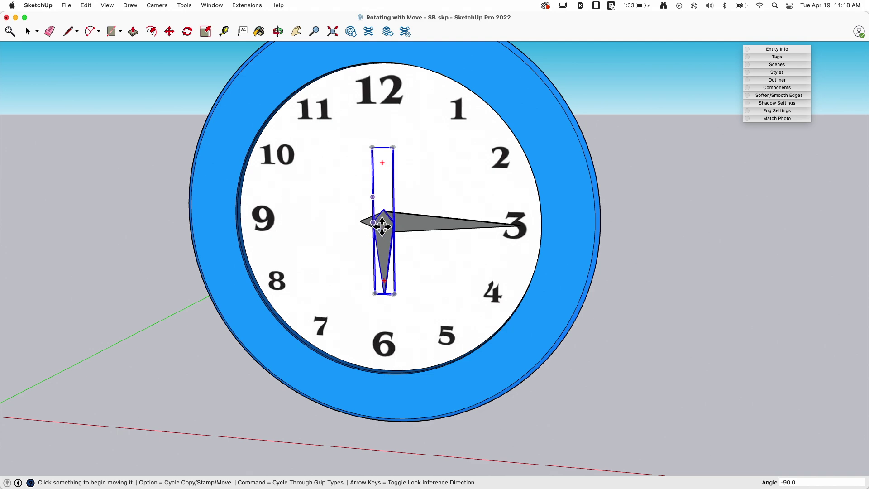
scroll(383, 222, up, 3)
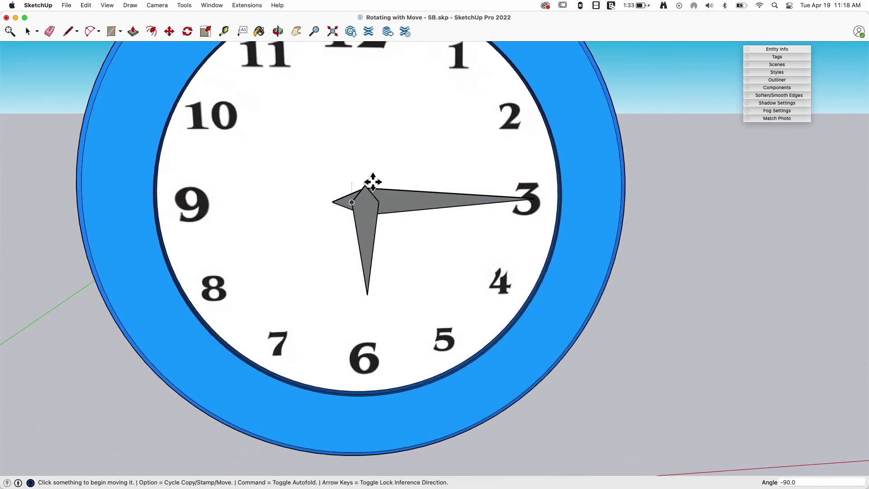
middle_drag(354, 204, 265, 122)
click(105, 5)
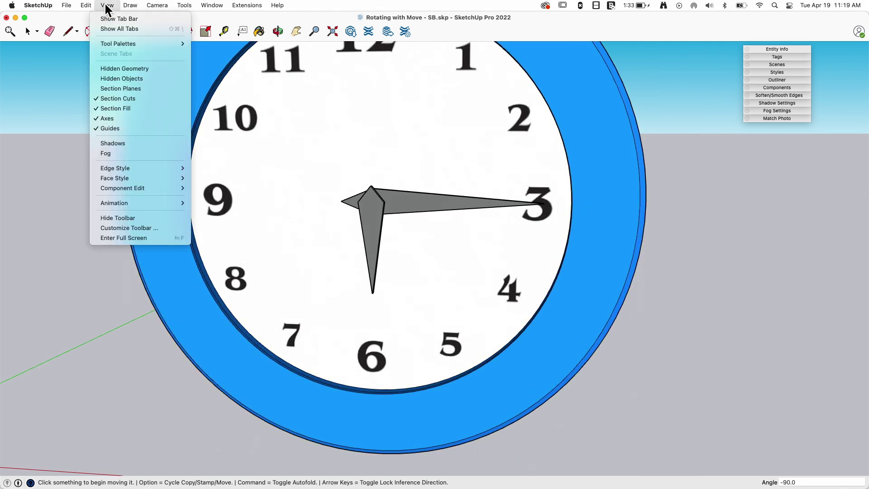
click(126, 68)
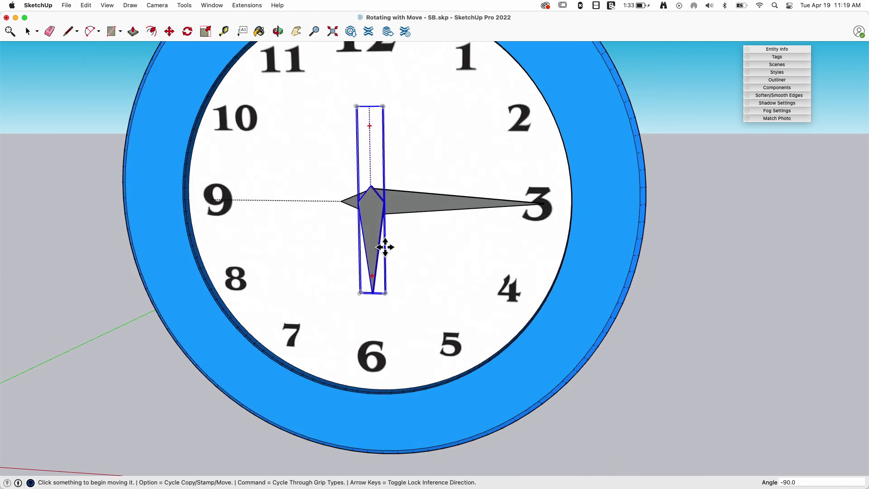
Step: Open the blue clock's hour hand, draw a line across its widest part, and measure from its midpoint to the tip and the hidden line's end
scroll(384, 233, up, 2)
key(space)
middle_drag(383, 233, 382, 133)
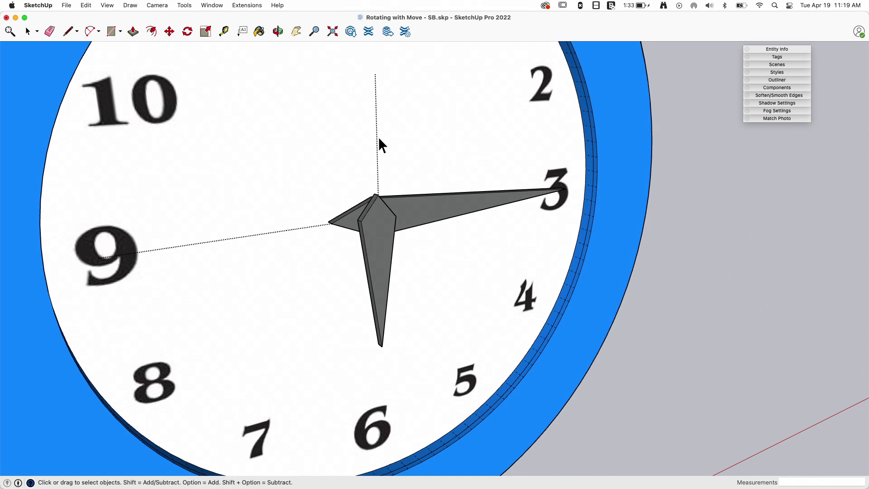
click(384, 258)
double_click(383, 256)
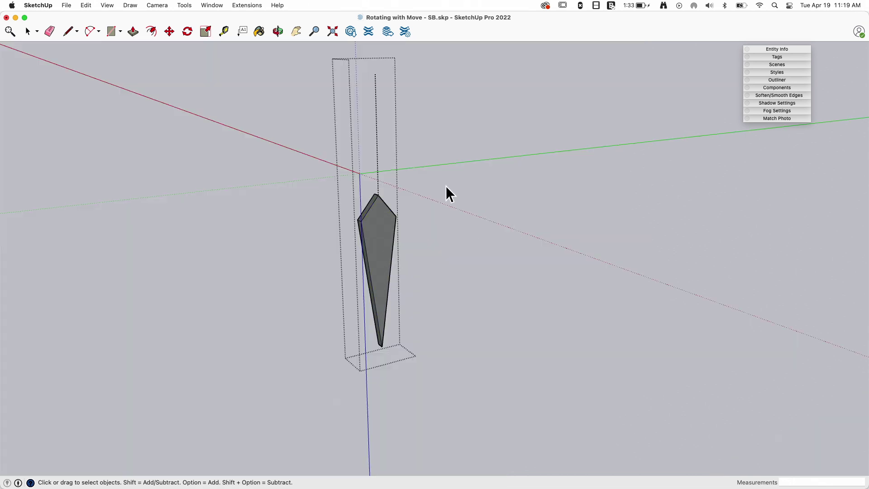
mouse_move(433, 181)
middle_down()
mouse_move(392, 259)
mouse_move(382, 201)
mouse_move(357, 190)
middle_up()
key(l)
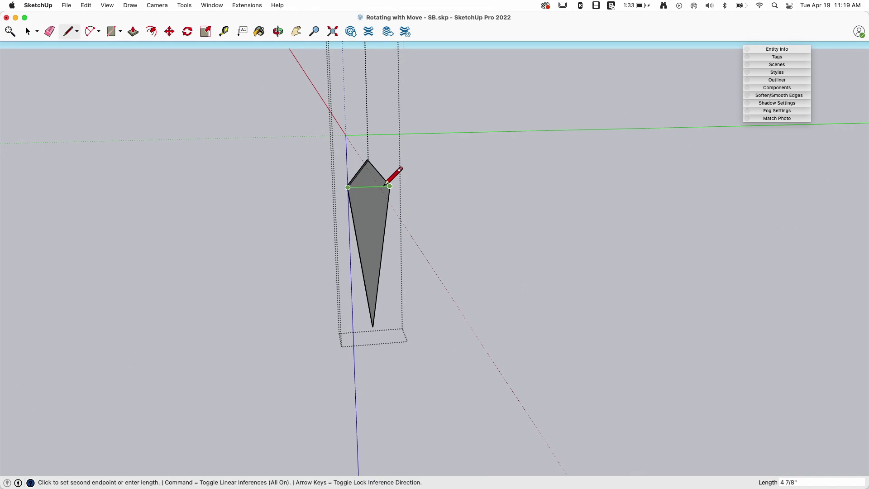
middle_drag(369, 186, 371, 191)
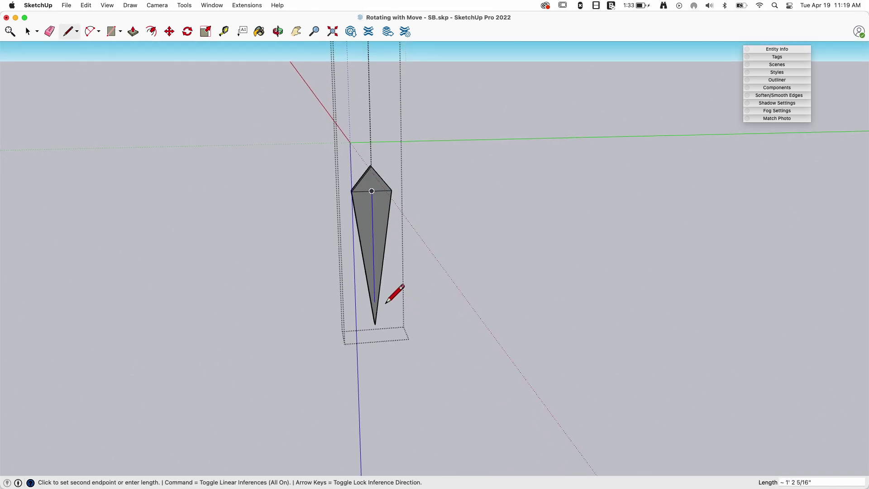
middle_drag(379, 321, 380, 319)
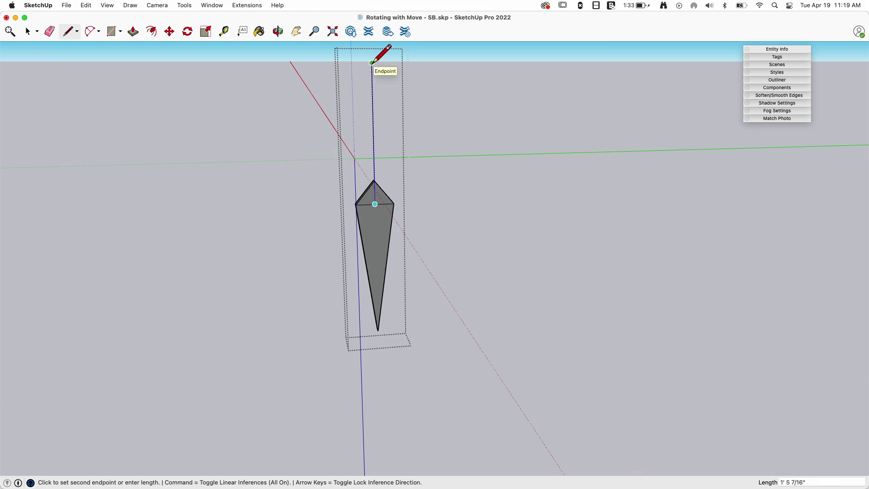
Step: Erase the line drawn across the blue clock's hour hand and close the hand for editing
key(space)
mouse_move(422, 272)
middle_down()
mouse_move(392, 202)
mouse_move(366, 203)
middle_up()
key(e)
key(space)
click(463, 232)
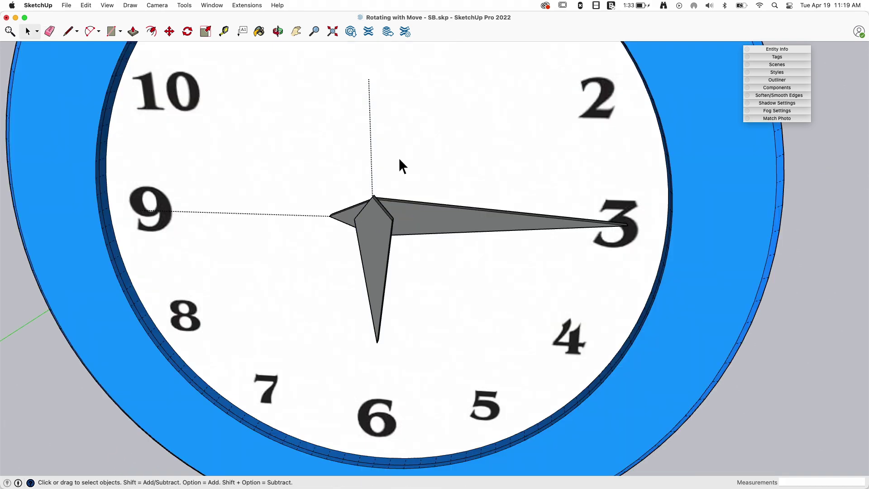
Step: Select the blue clock's hour hand and examine from the front and side how its bounding box is centred on the pivot
middle_drag(377, 283, 361, 141)
scroll(400, 390, up, 2)
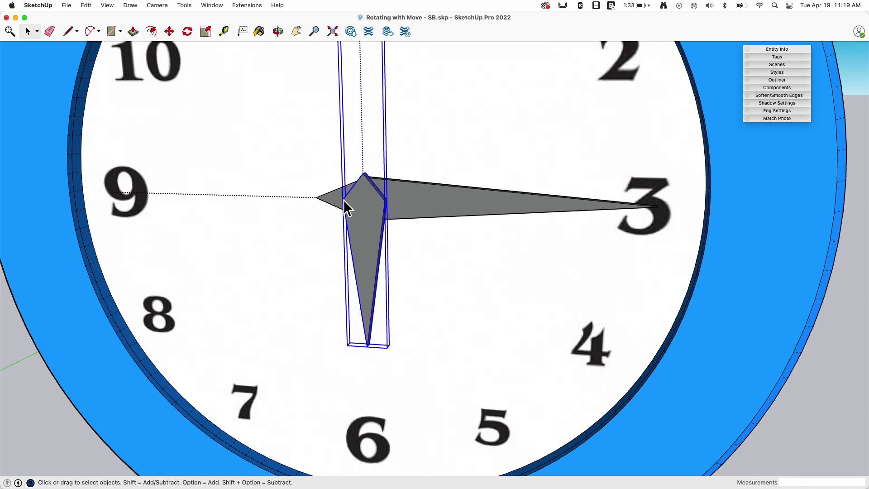
scroll(344, 199, up, 4)
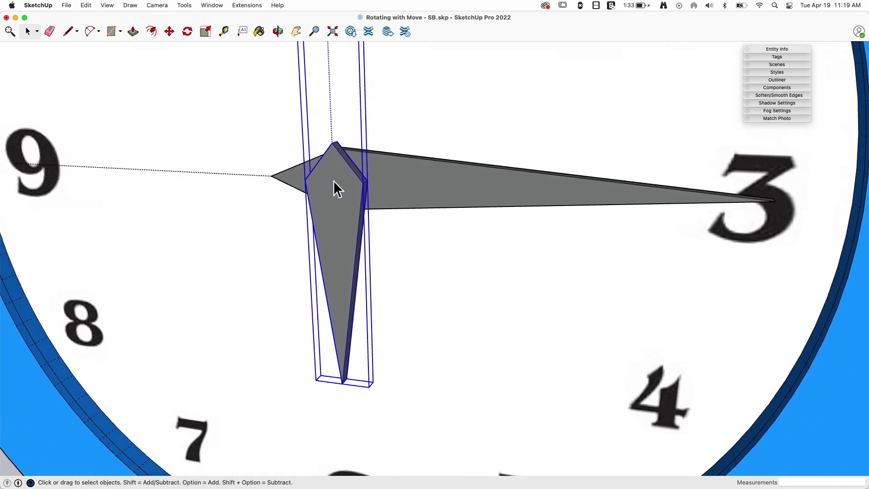
middle_drag(334, 180, 286, 186)
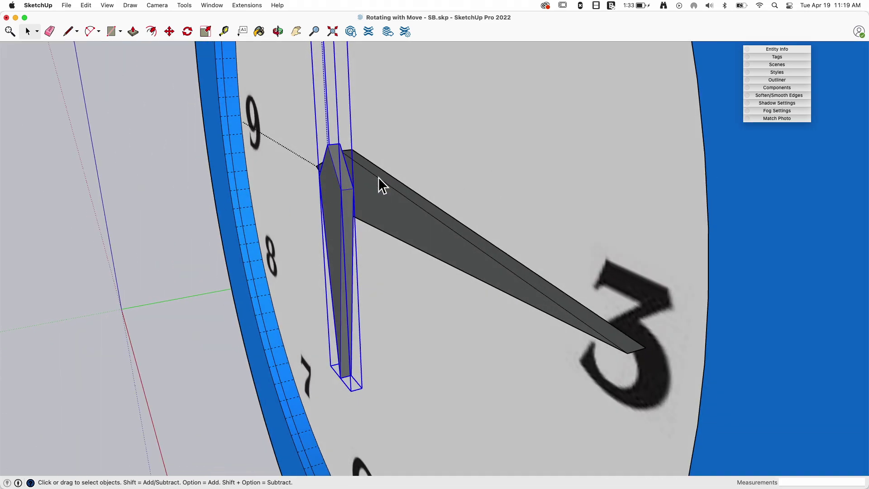
middle_drag(368, 188, 455, 314)
scroll(455, 314, down, 4)
scroll(390, 244, down, 5)
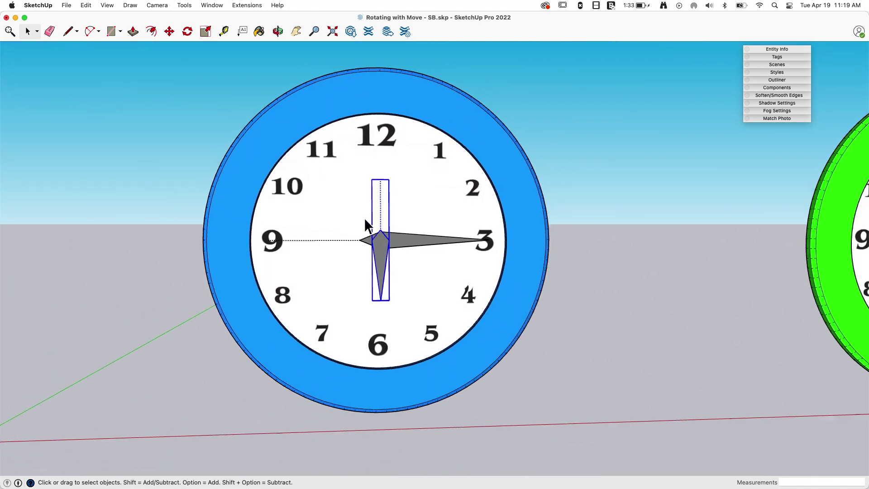
Step: Rotate the blue clock's hour hand to 7 with the Move tool, using the grip on its hidden-line end and aiming that end at 1
key(m)
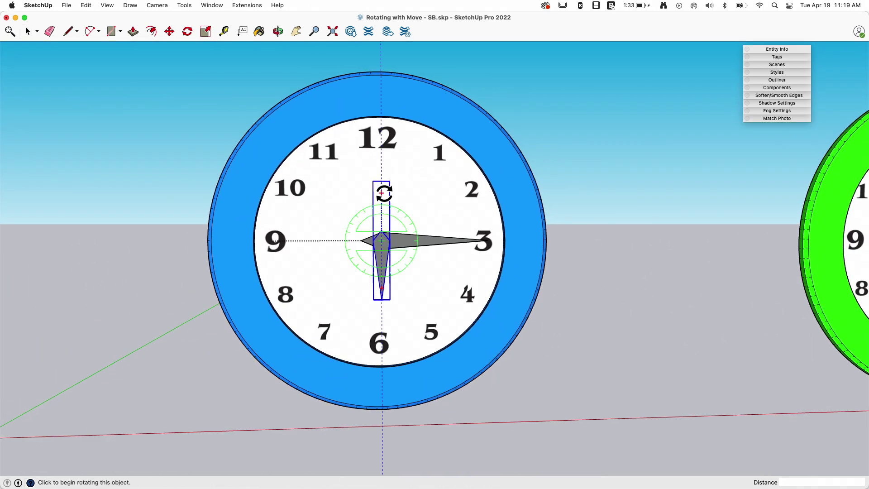
click(384, 193)
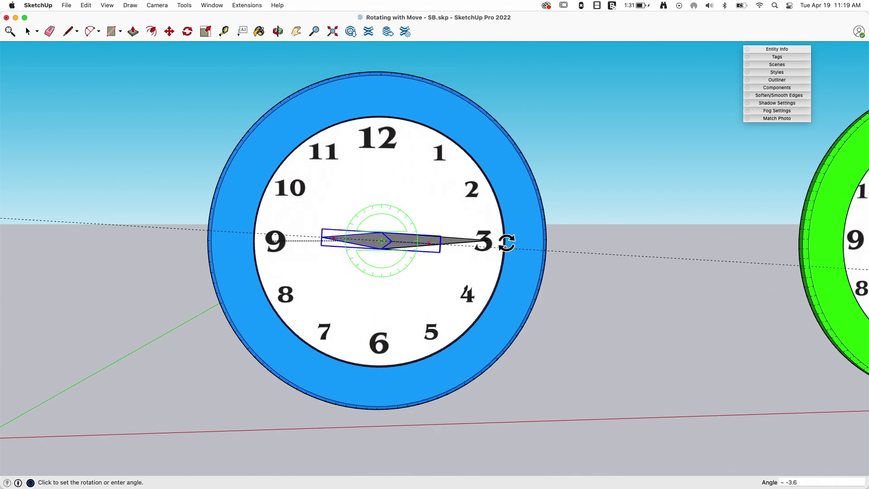
click(440, 145)
key(space)
middle_drag(631, 261, 579, 260)
scroll(339, 260, up, 1)
scroll(419, 271, down, 1)
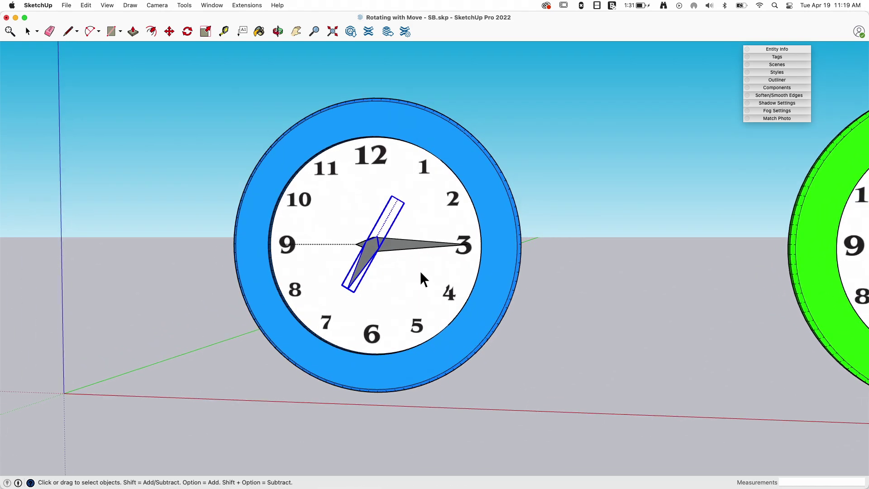
Step: Open the green clock's hour hand for editing and draw a line across its widest part
key(Page_Down)
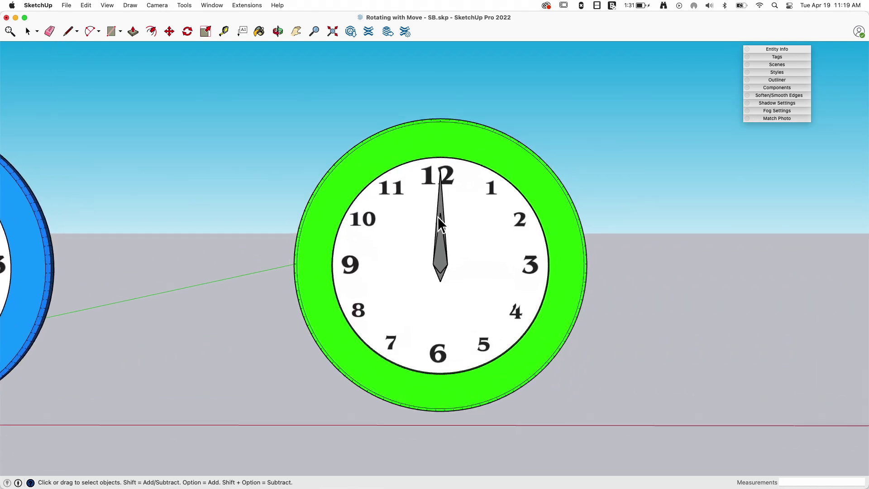
scroll(435, 225, up, 5)
double_click(361, 241)
mouse_move(361, 240)
middle_down()
mouse_move(347, 208)
mouse_move(344, 236)
middle_up()
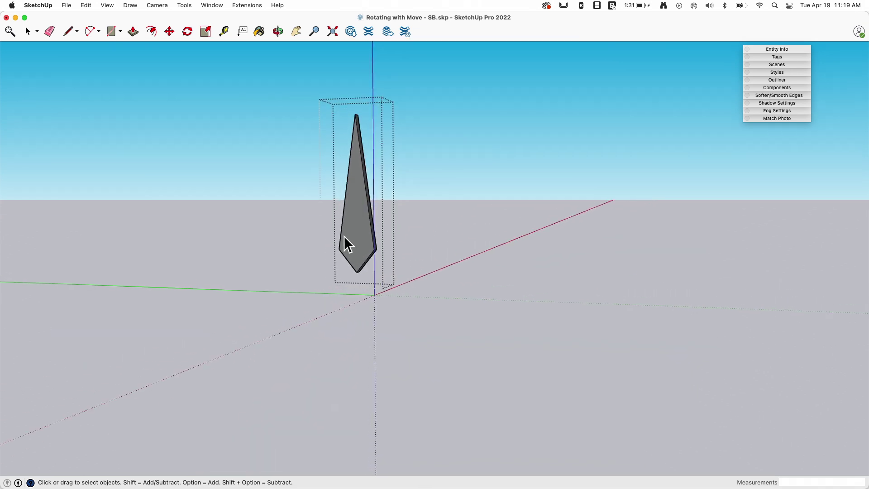
click(374, 250)
middle_drag(378, 274, 397, 277)
scroll(398, 277, up, 3)
key(space)
middle_drag(277, 254, 299, 245)
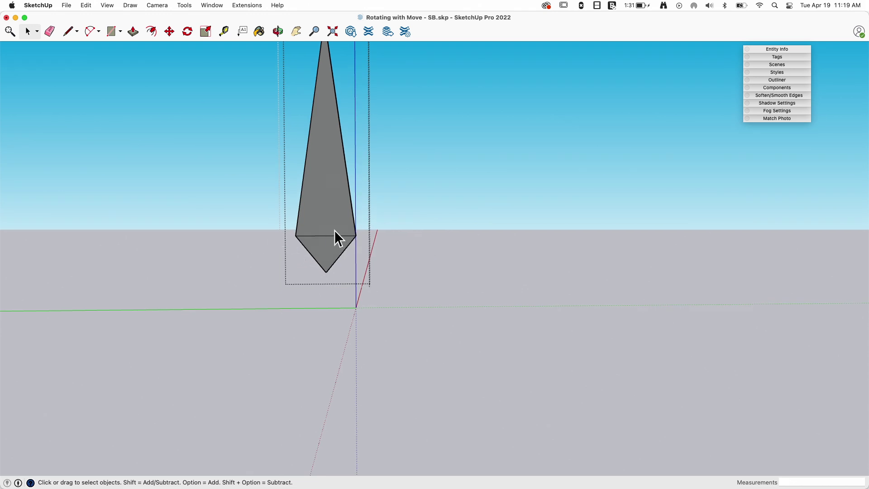
Step: Draw a line from the cross line's midpoint to the hand's tip and rotate a copy about that midpoint to point straight down
key(l)
scroll(326, 236, down, 2)
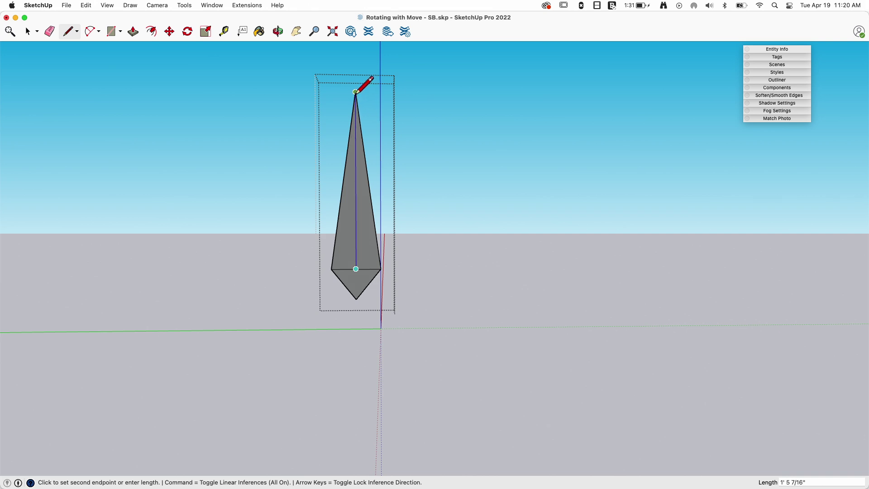
click(356, 246)
key(q)
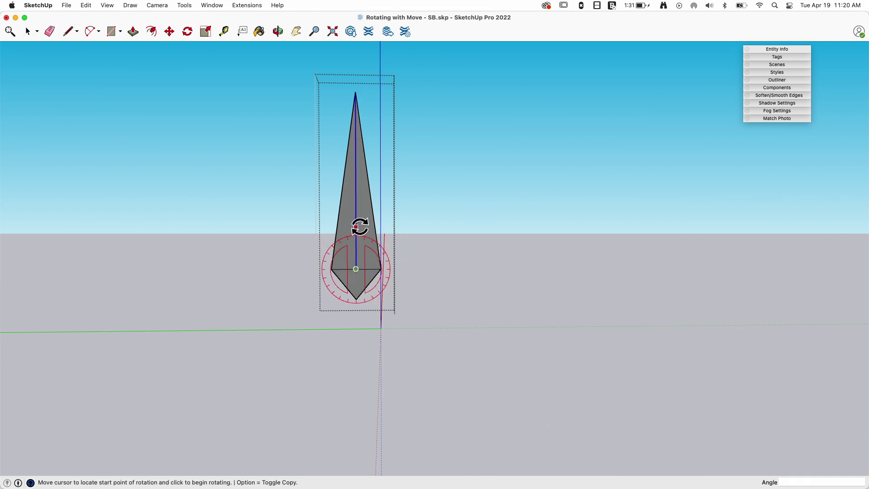
key(alt)
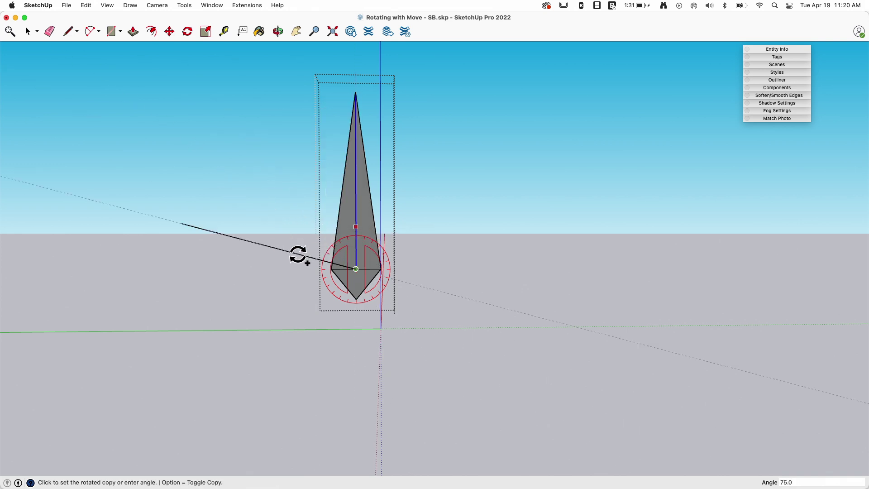
click(357, 349)
Step: Erase the helper lines on the green clock's hour hand, hide the line extending below it, and close the hand for editing
key(e)
middle_drag(427, 285, 384, 266)
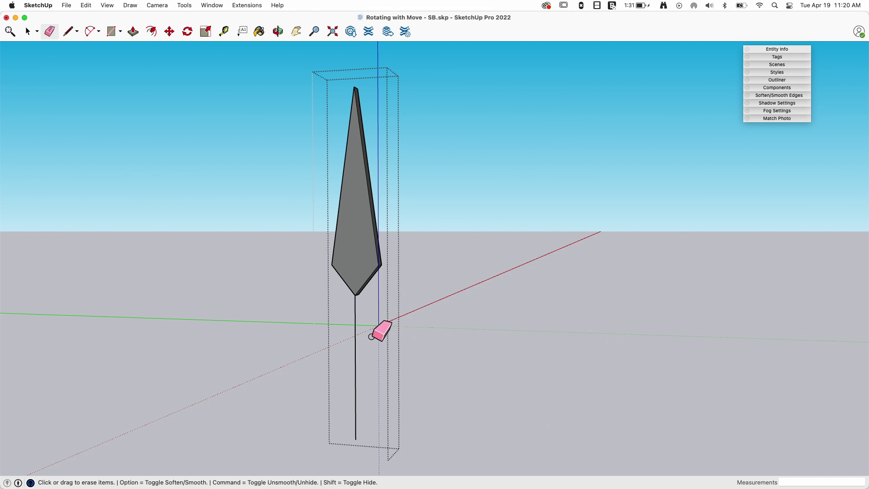
key(shift)
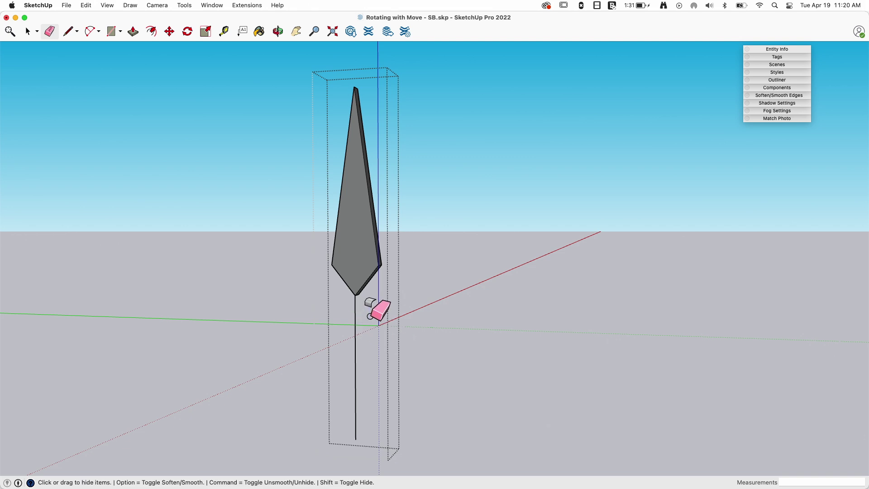
shift+click(355, 320)
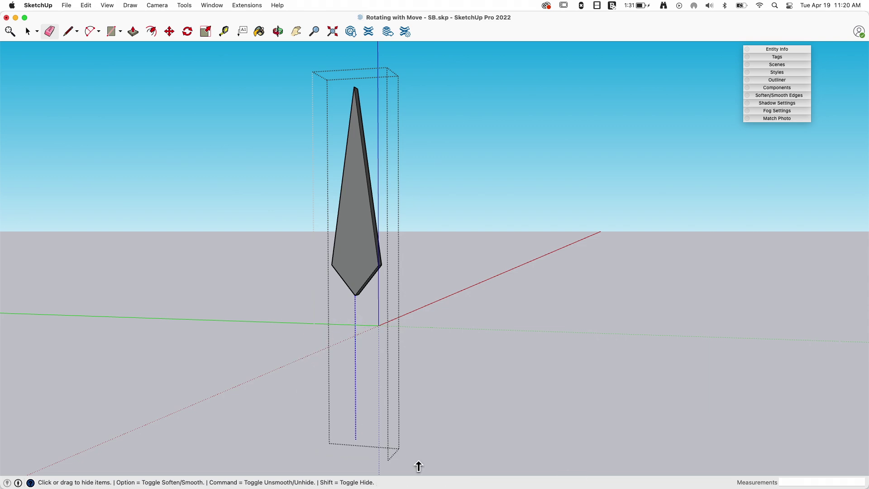
key(space)
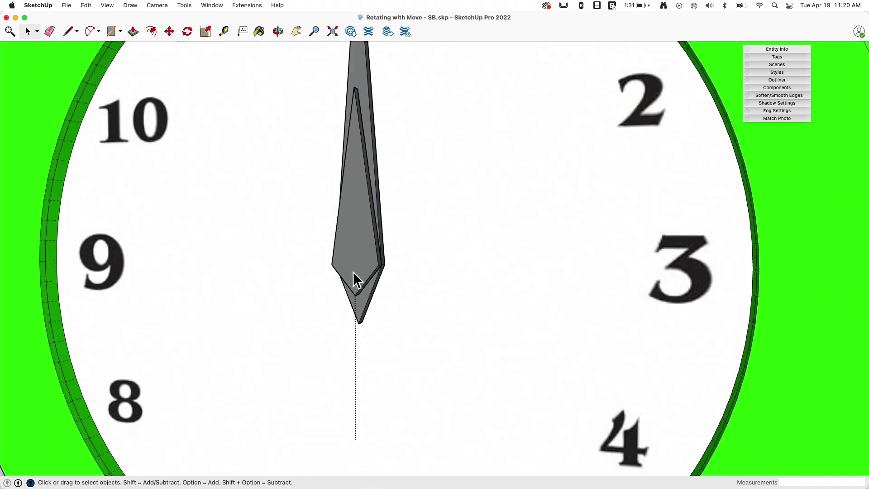
Step: Turn off the display of hidden geometry and select the green clock's hour hand to check its bounding box
scroll(356, 355, down, 3)
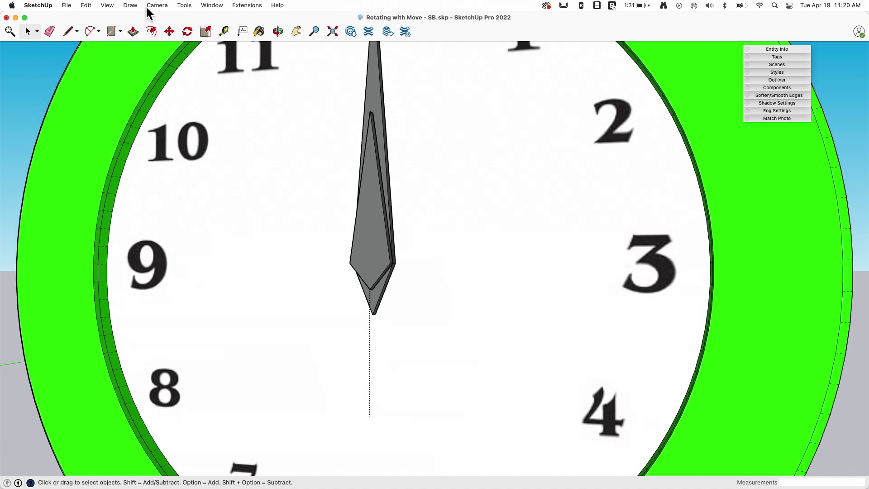
click(131, 12)
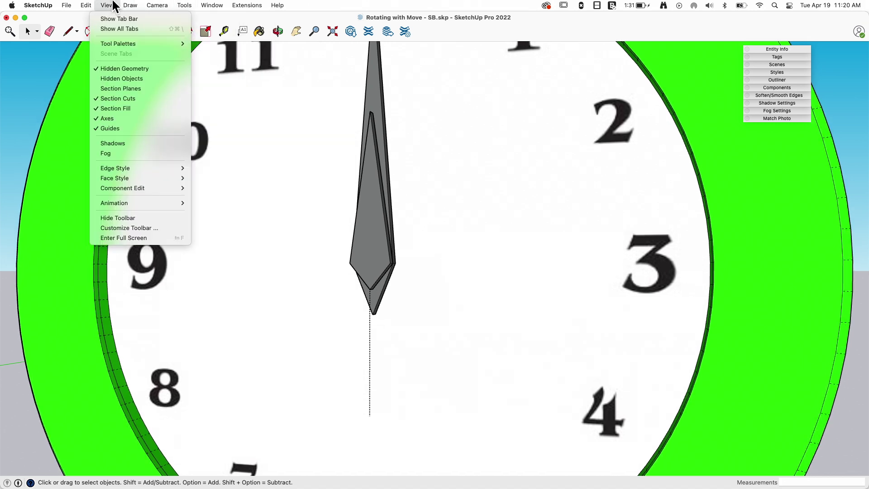
click(116, 68)
click(367, 270)
scroll(422, 231, down, 5)
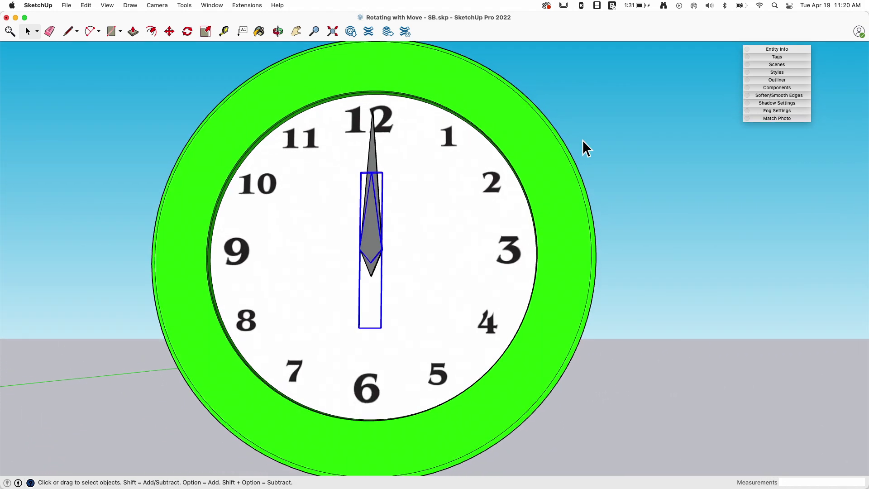
Step: Rotate the green clock's hour hand to point at 2 with the Move tool's rotation grip near its tip
click(588, 141)
click(169, 32)
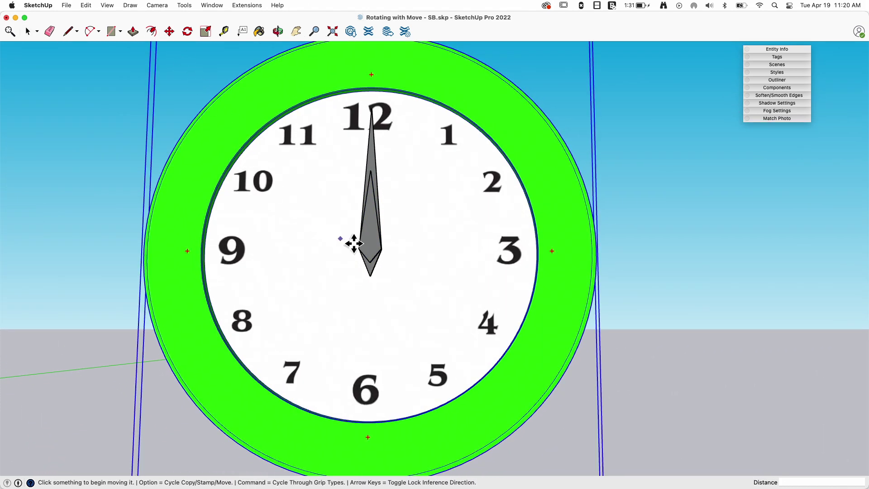
click(370, 186)
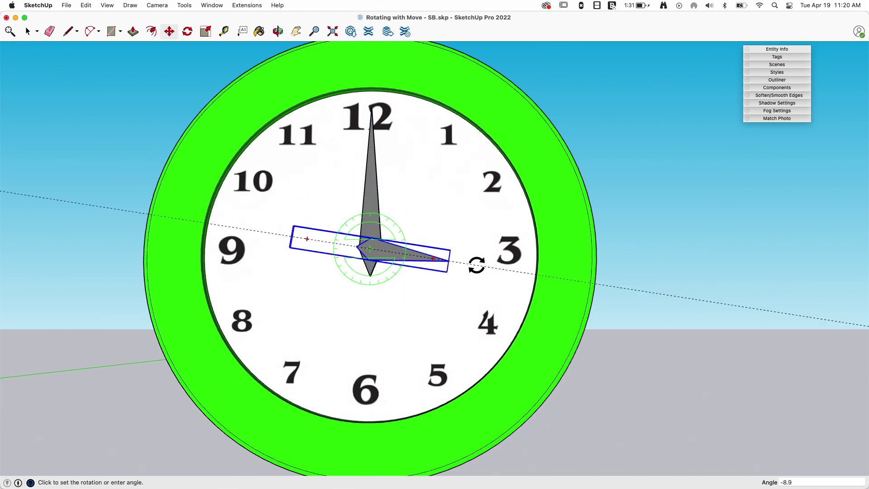
click(526, 164)
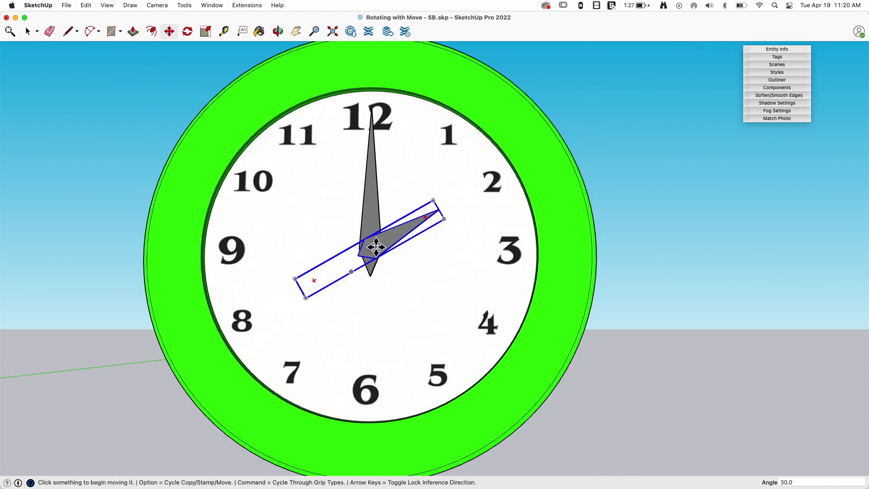
scroll(644, 339, down, 10)
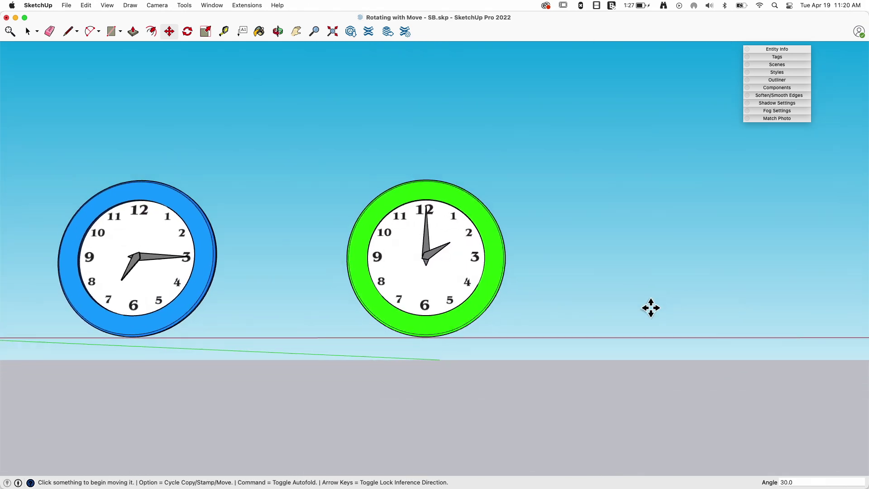